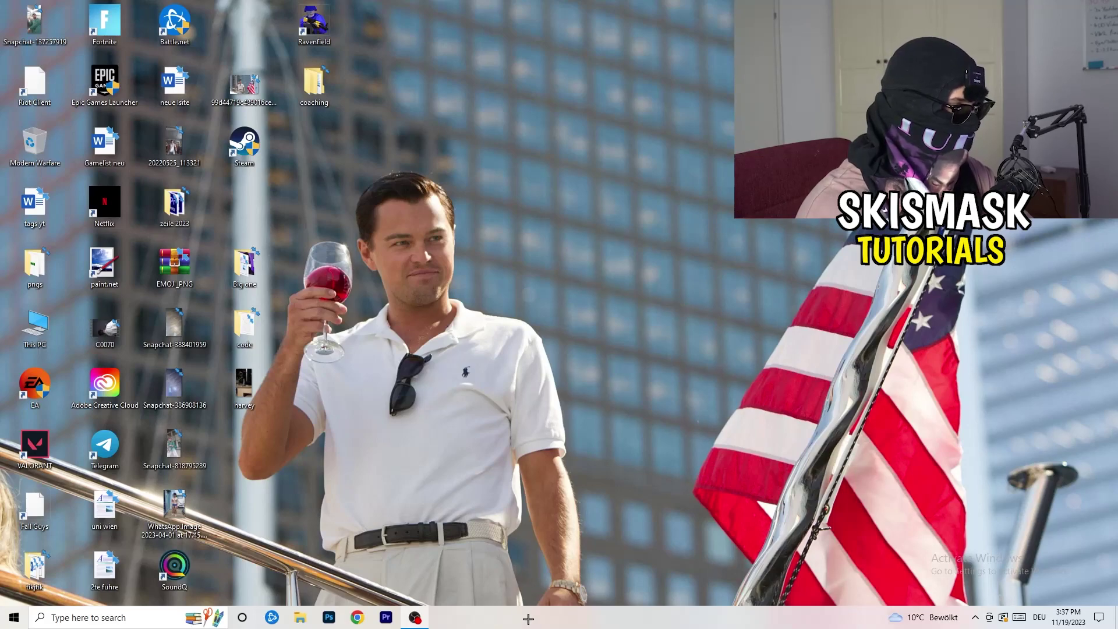
# - Open Task Manager and try to end the Antimalware Service Executable background process
pyautogui.rightClick(549, 619)
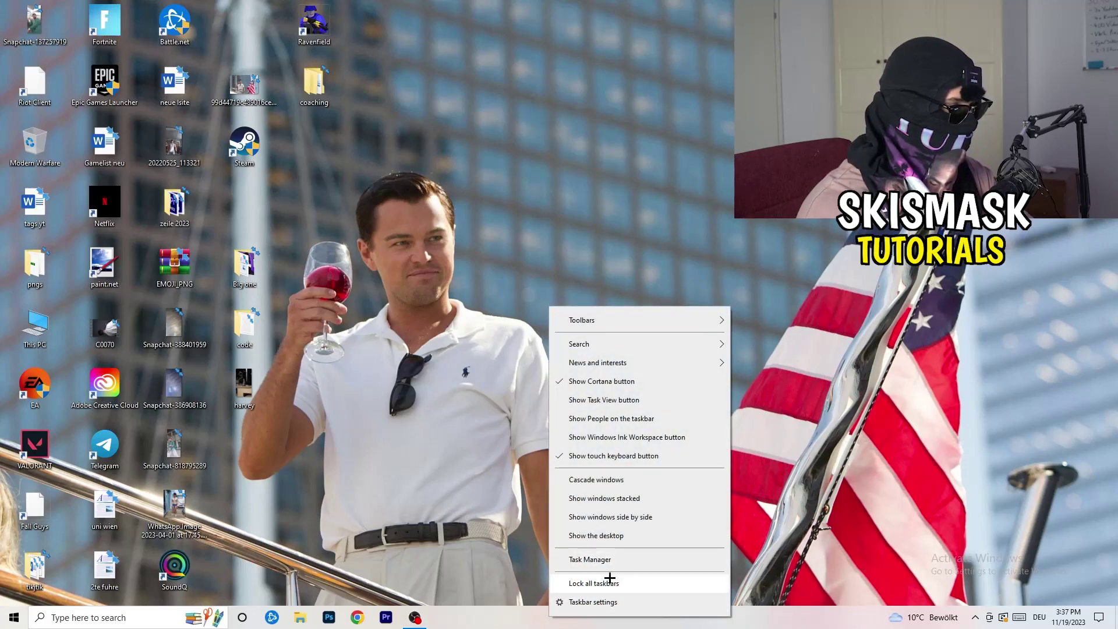
pyautogui.click(593, 557)
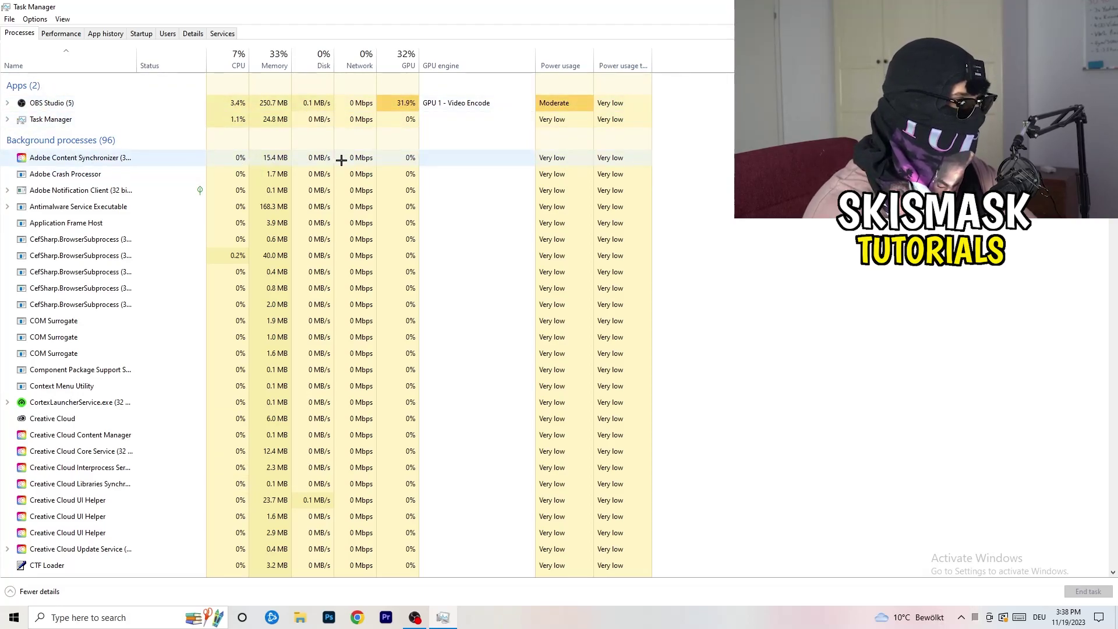
pyautogui.rightClick(261, 207)
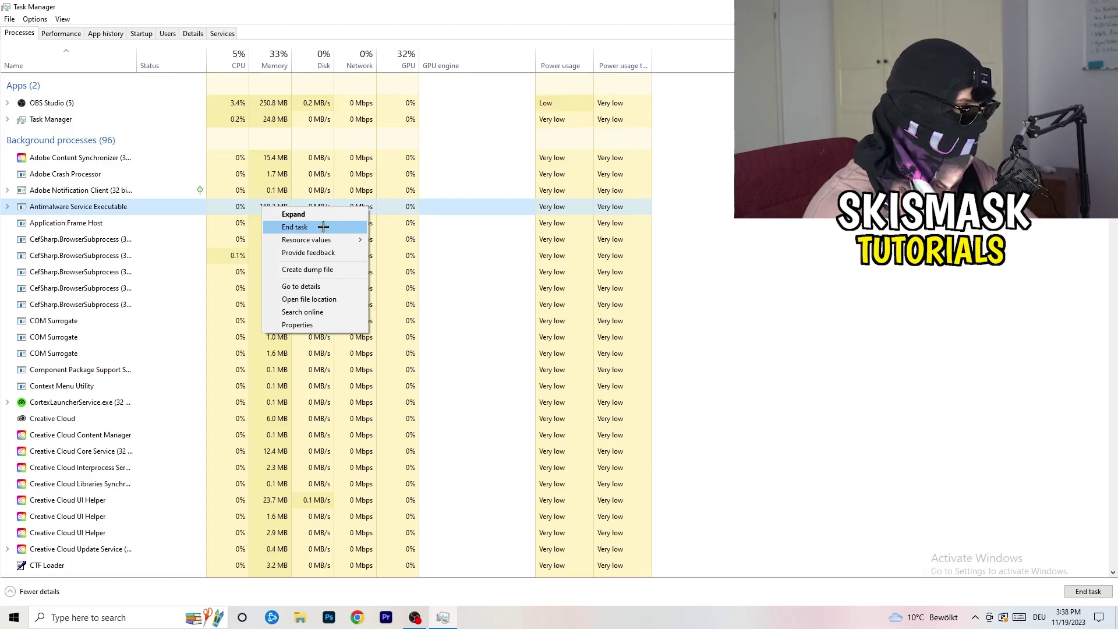
pyautogui.click(323, 226)
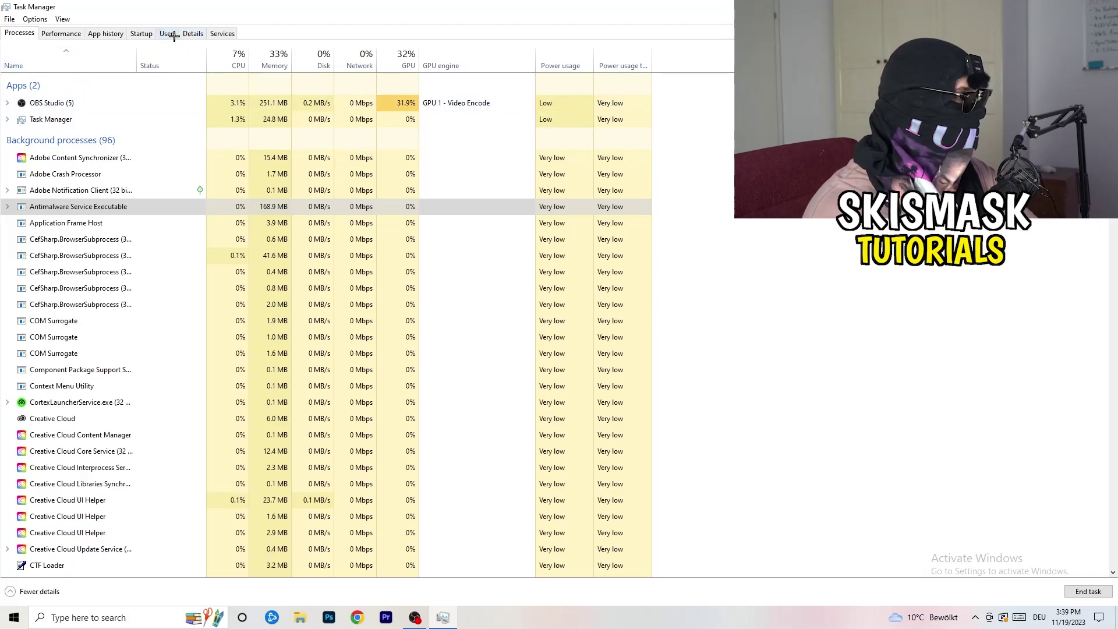
# - Review the list of startup apps and check the enable or disable options for Dropbox, EA and File Association Helper
pyautogui.click(141, 33)
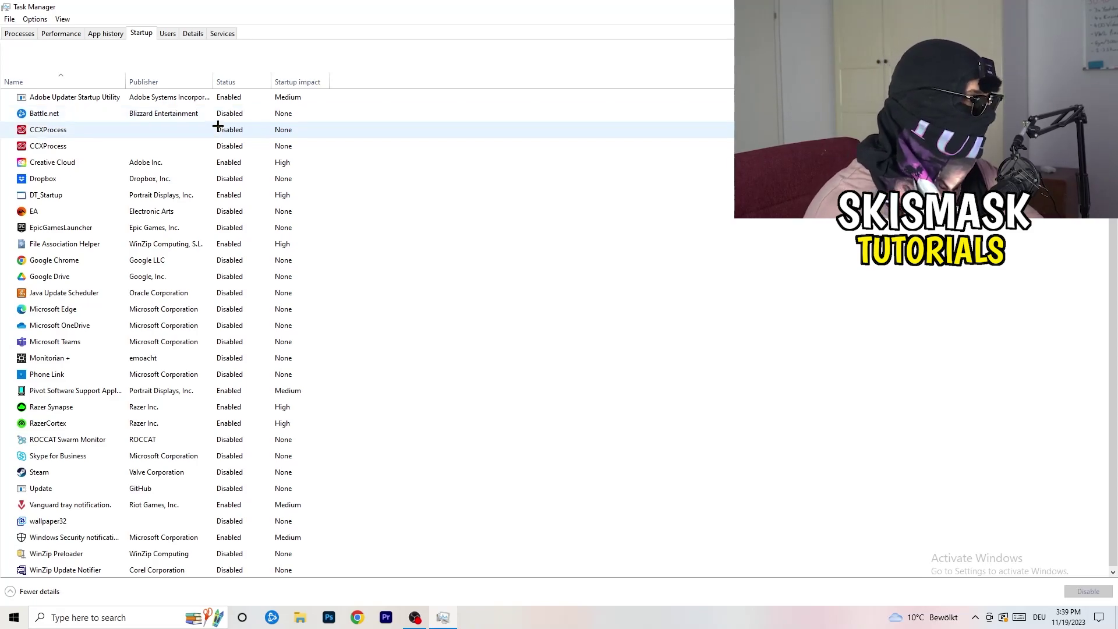
pyautogui.rightClick(233, 178)
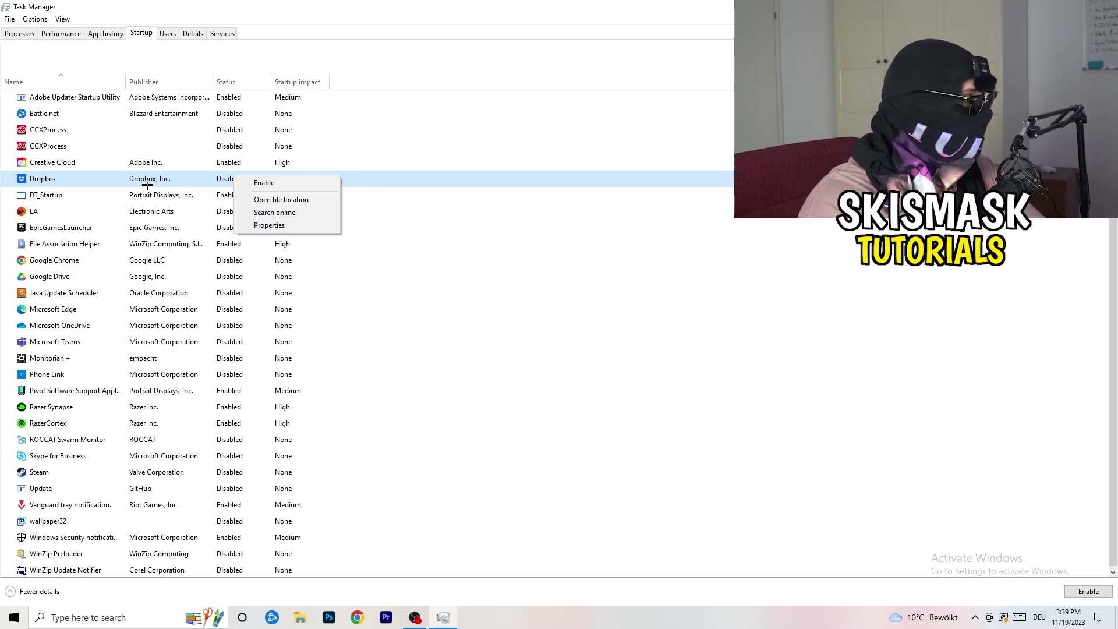
pyautogui.rightClick(109, 216)
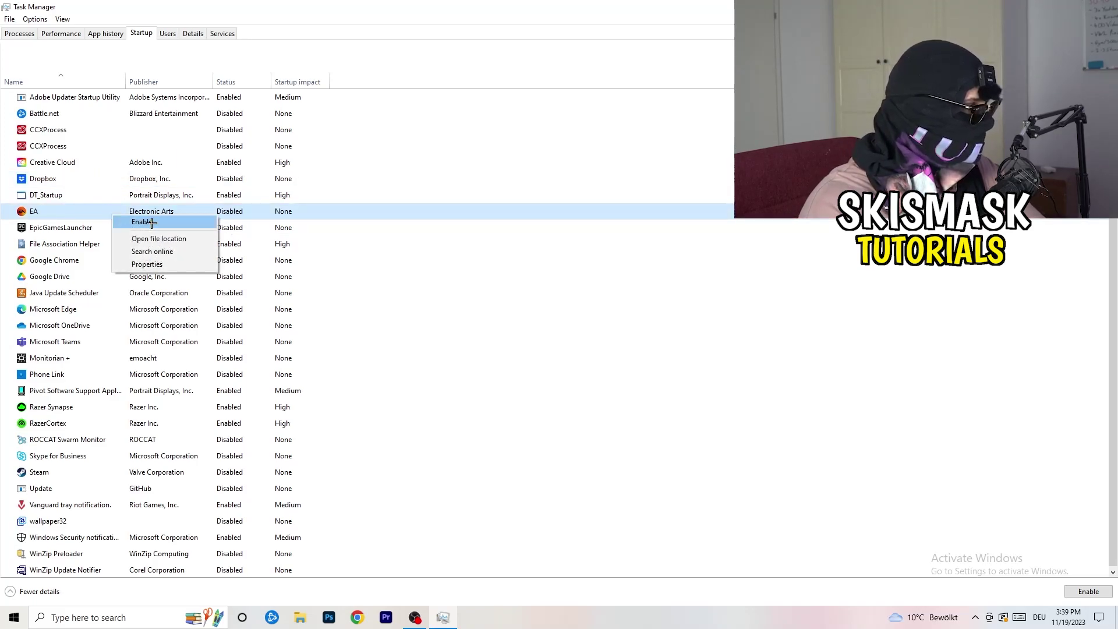
pyautogui.click(735, 304)
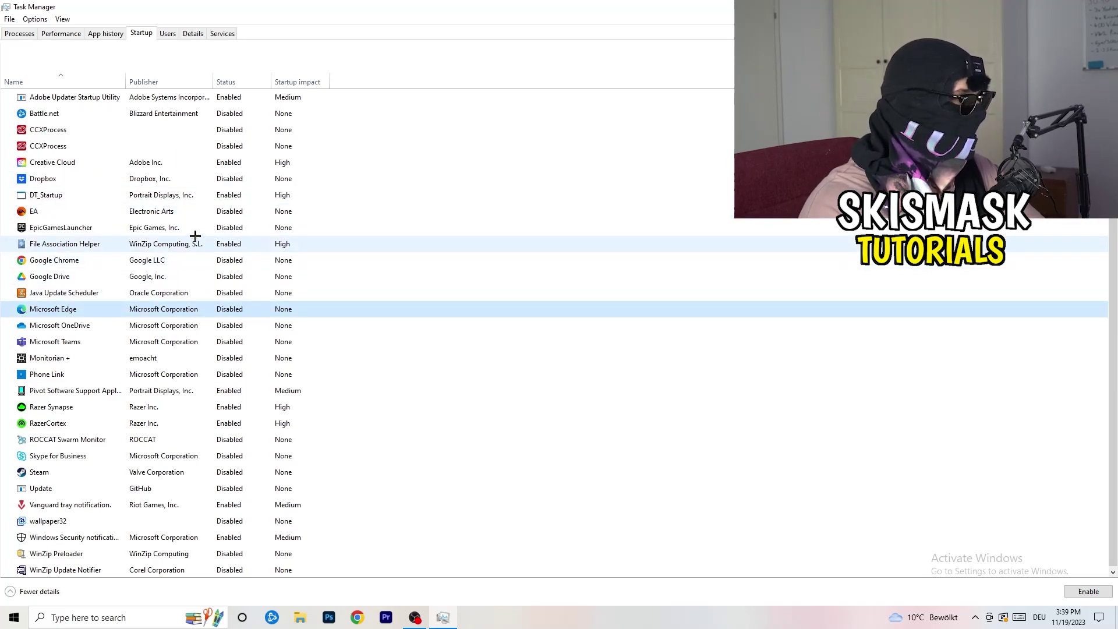
pyautogui.rightClick(228, 247)
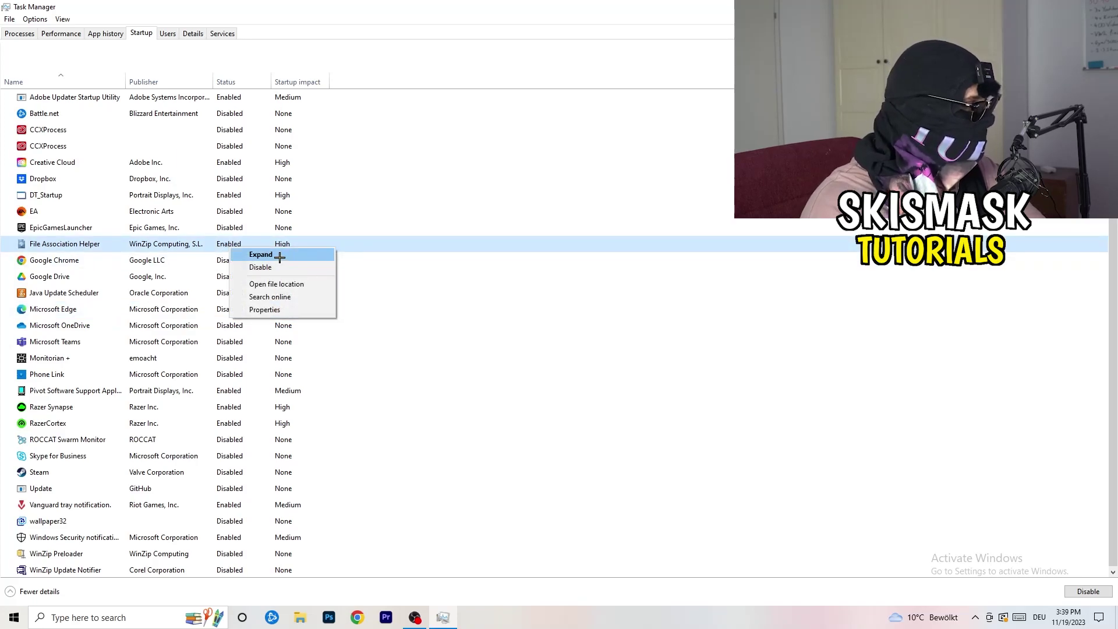
pyautogui.click(469, 290)
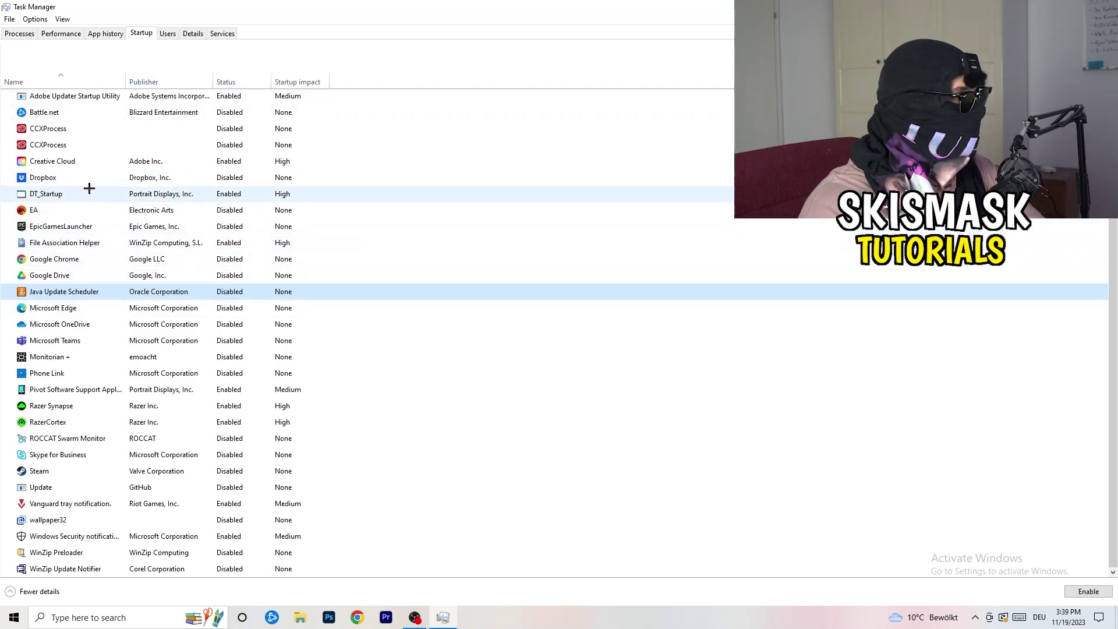
# - Inspect the performance graphs and the priority options of the Dropbox crash handler process, and close Task Manager
pyautogui.click(64, 34)
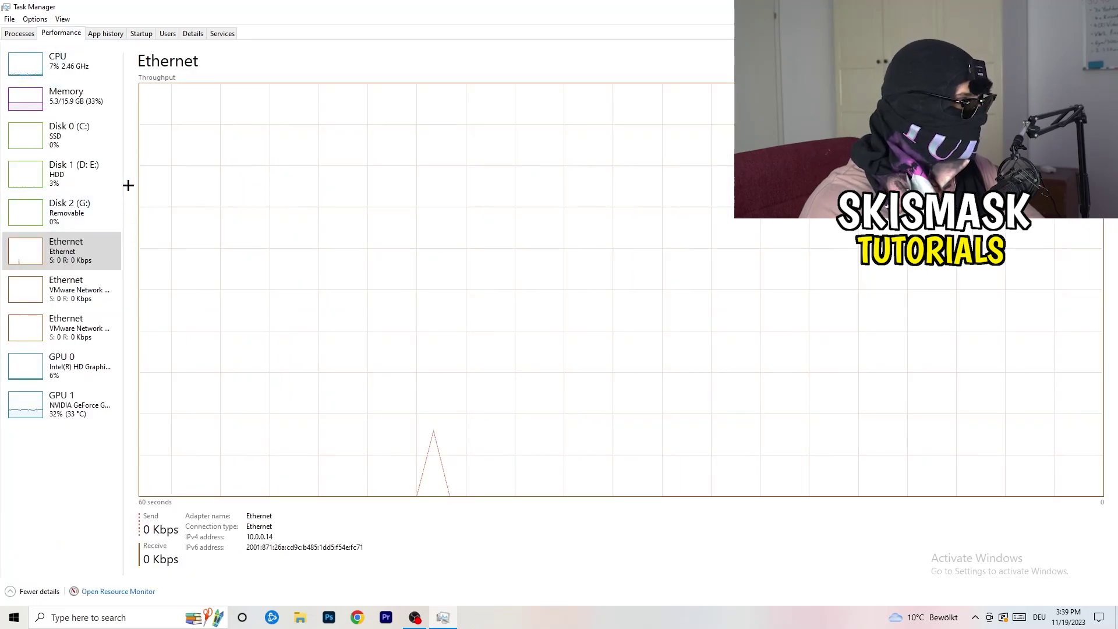
pyautogui.click(193, 33)
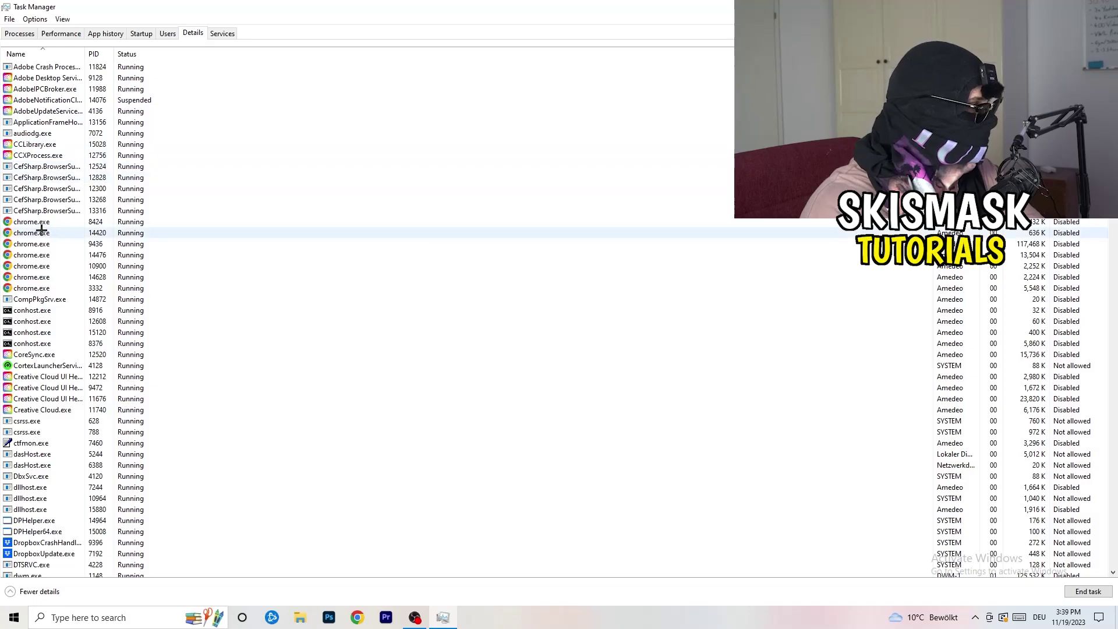
pyautogui.scroll(-6, 117, 299)
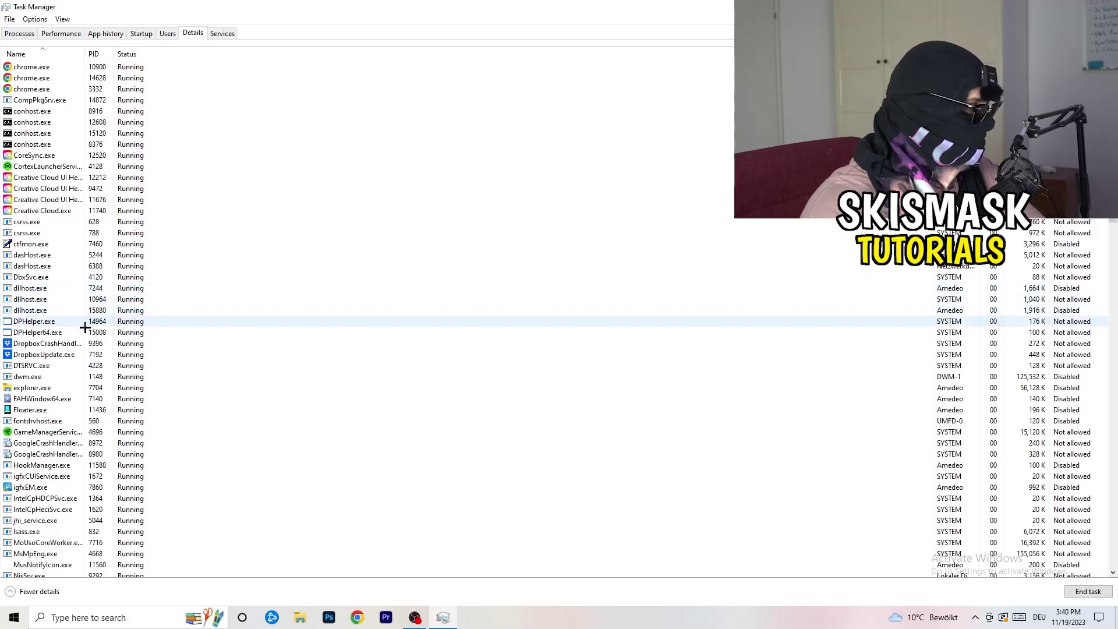
pyautogui.rightClick(46, 344)
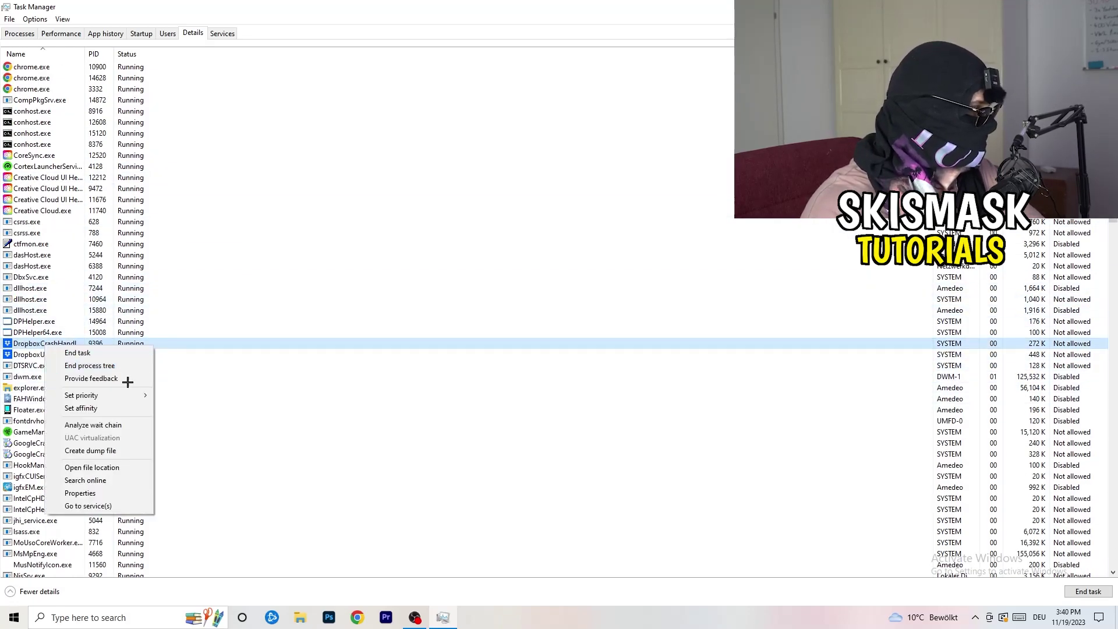
pyautogui.rightClick(94, 343)
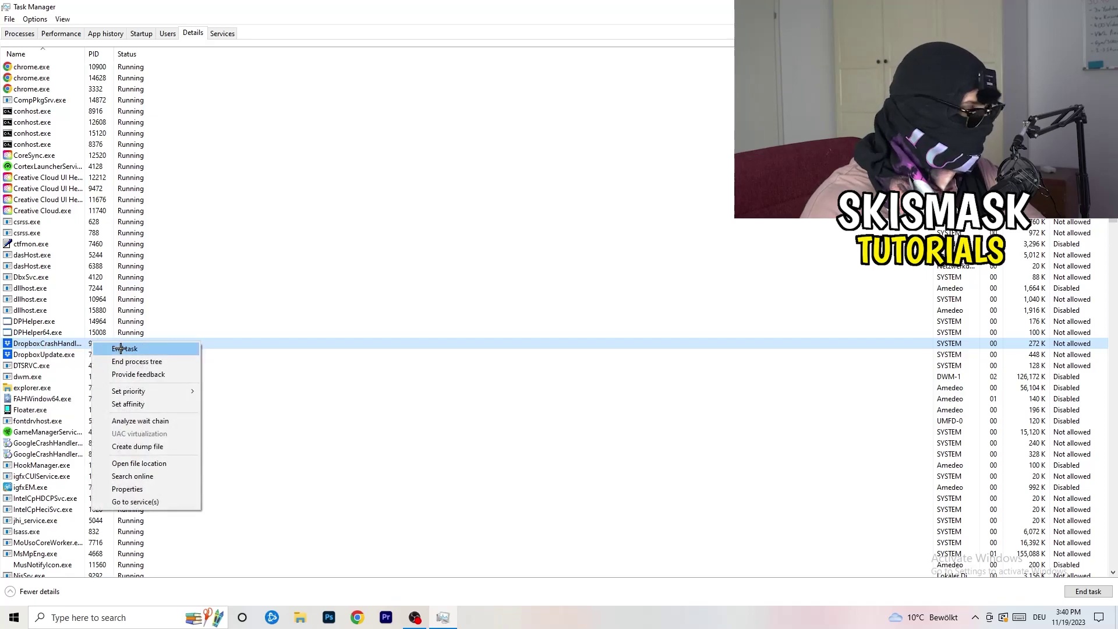
pyautogui.rightClick(83, 343)
pyautogui.rightClick(85, 344)
pyautogui.moveTo(130, 391)
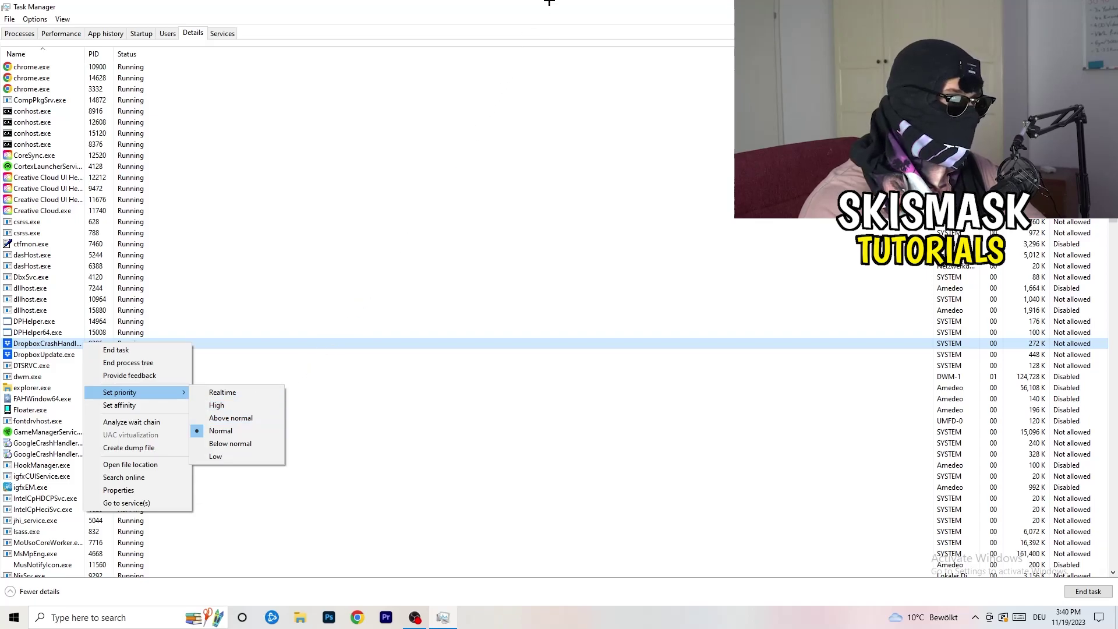
pyautogui.click(556, 8)
pyautogui.hotkey('alt', 'F4')
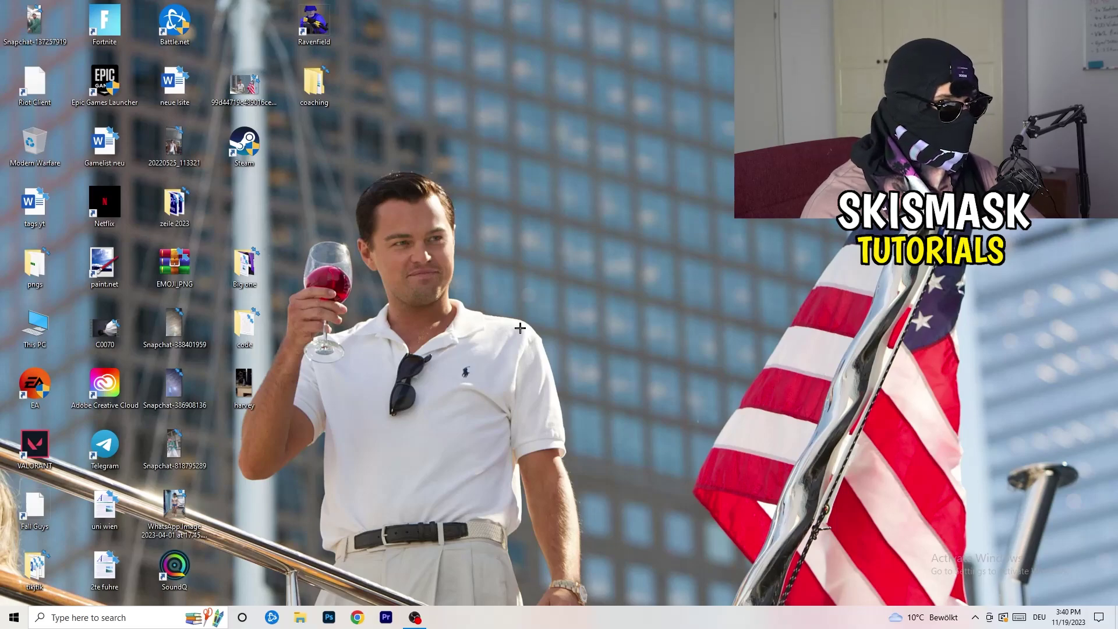
# - Find and open Windows Settings, and go to the display page of the System settings
pyautogui.press('super')
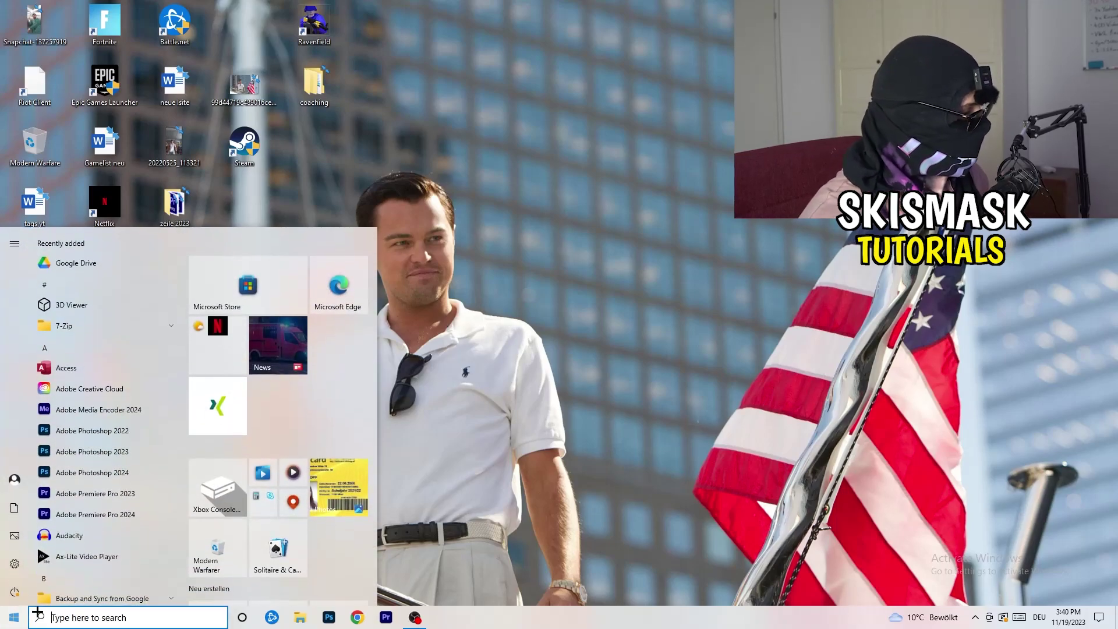
pyautogui.write('sett')
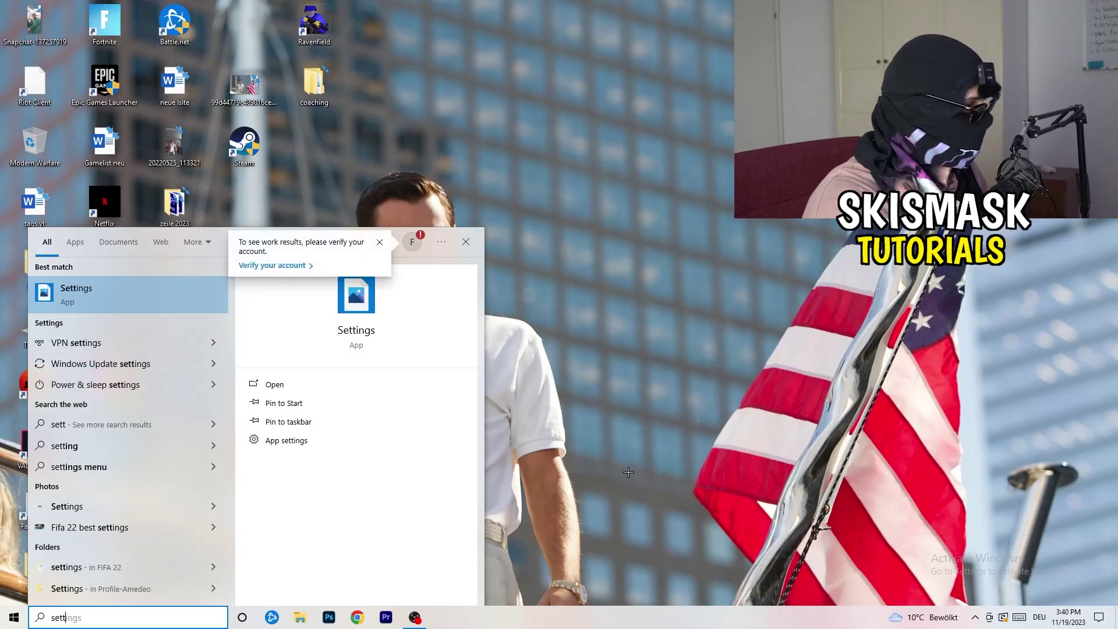
pyautogui.press('Return')
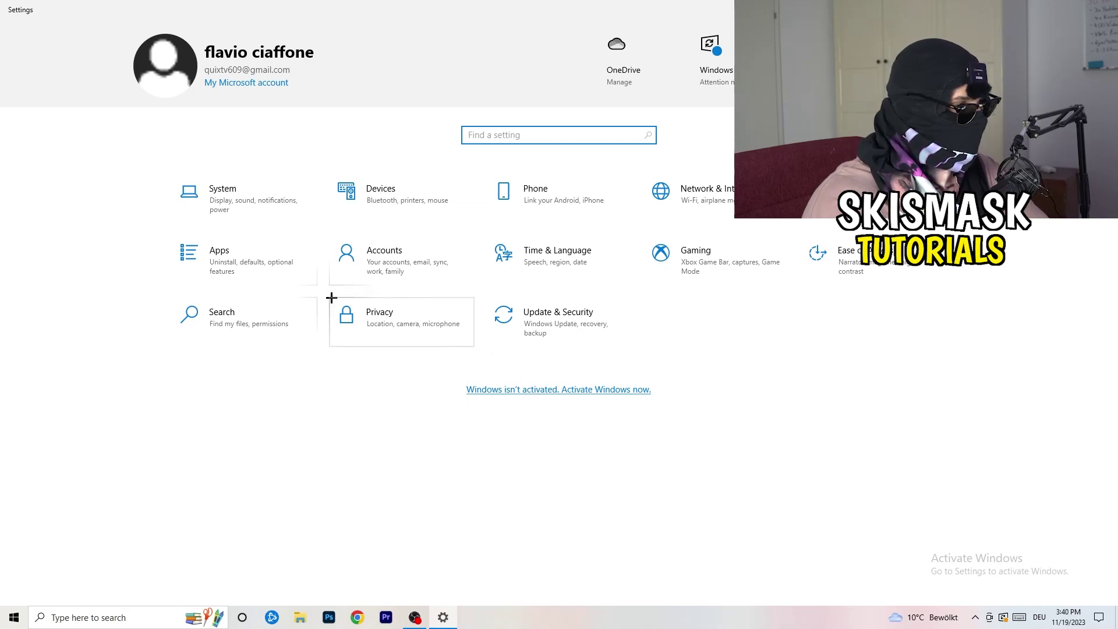
pyautogui.click(253, 208)
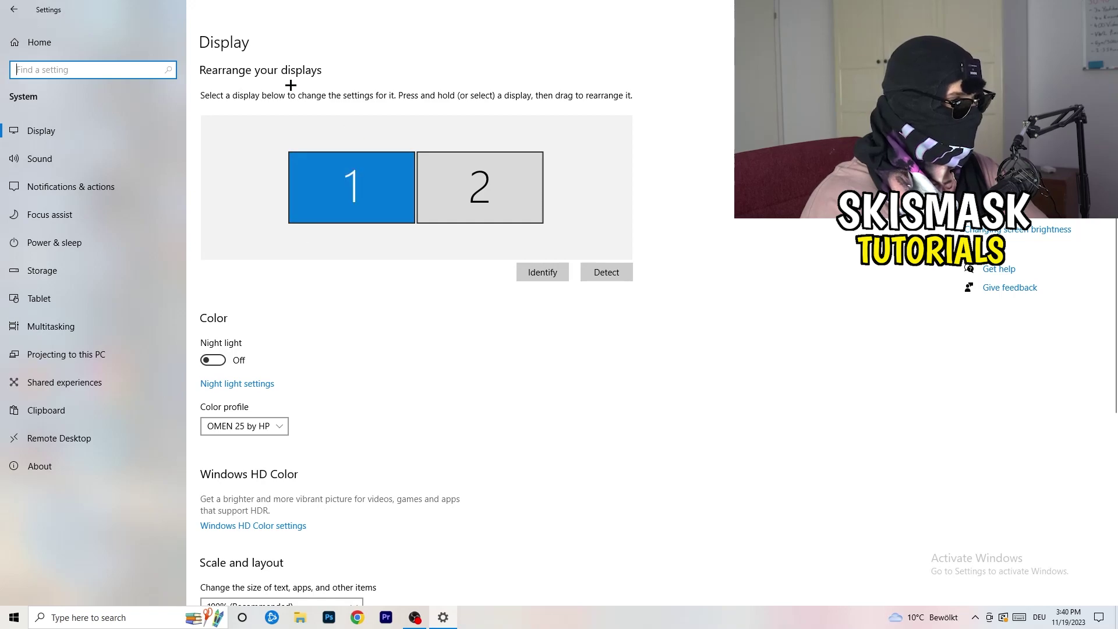
pyautogui.click(255, 40)
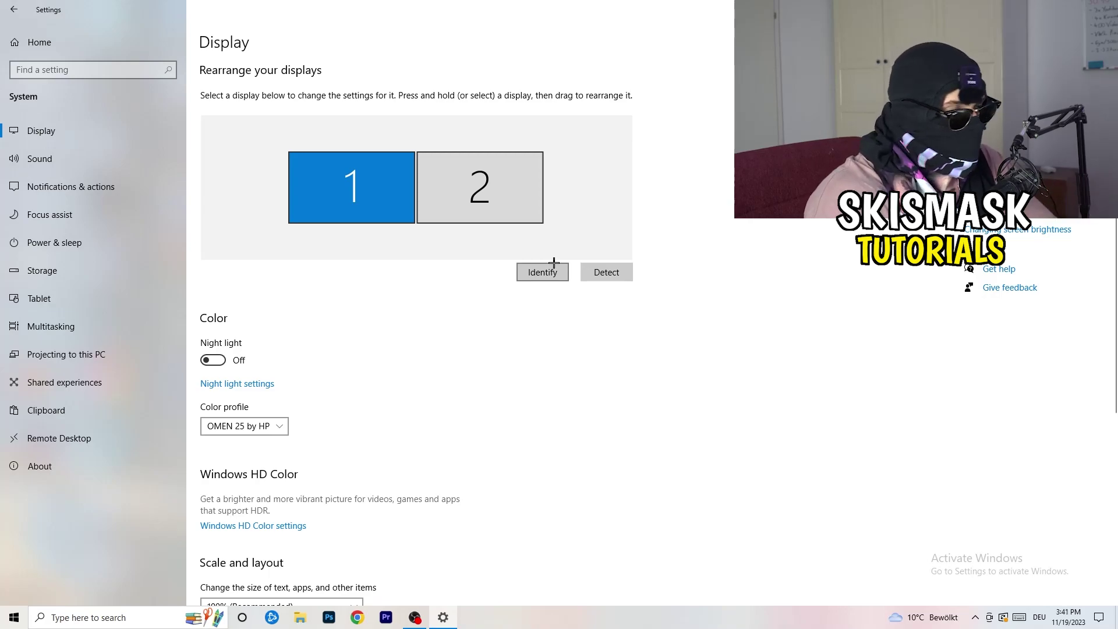
# - Review the available scaling and resolution options for display 1, keeping 100% scaling and the 1920 × 1080 resolution
pyautogui.scroll(-3, 395, 321)
pyautogui.scroll(3, 395, 320)
pyautogui.scroll(-5, 395, 320)
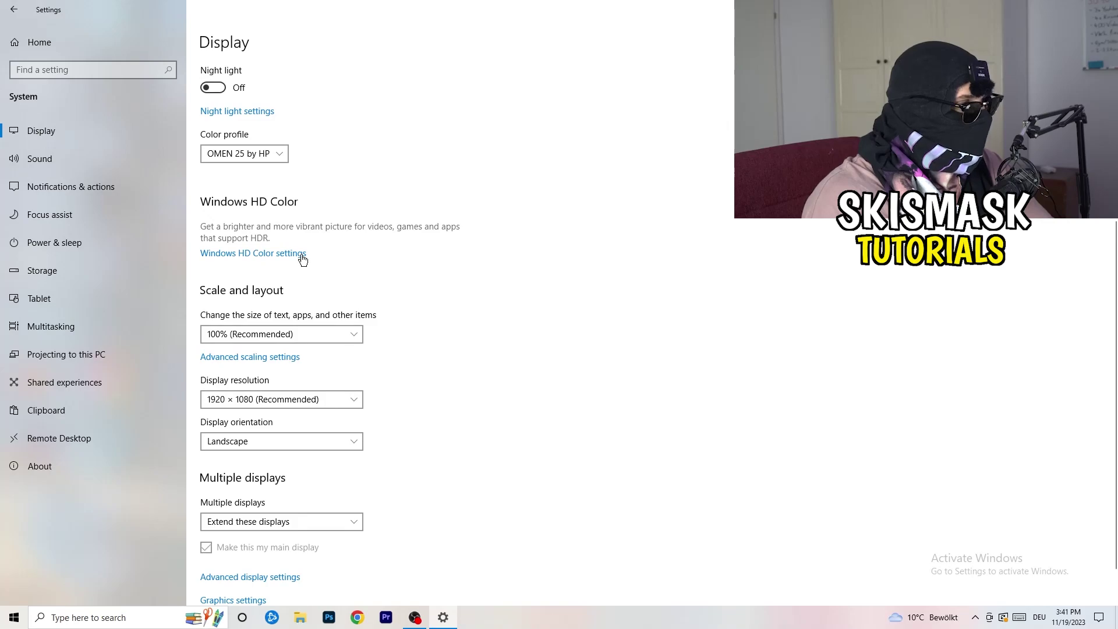
pyautogui.click(349, 327)
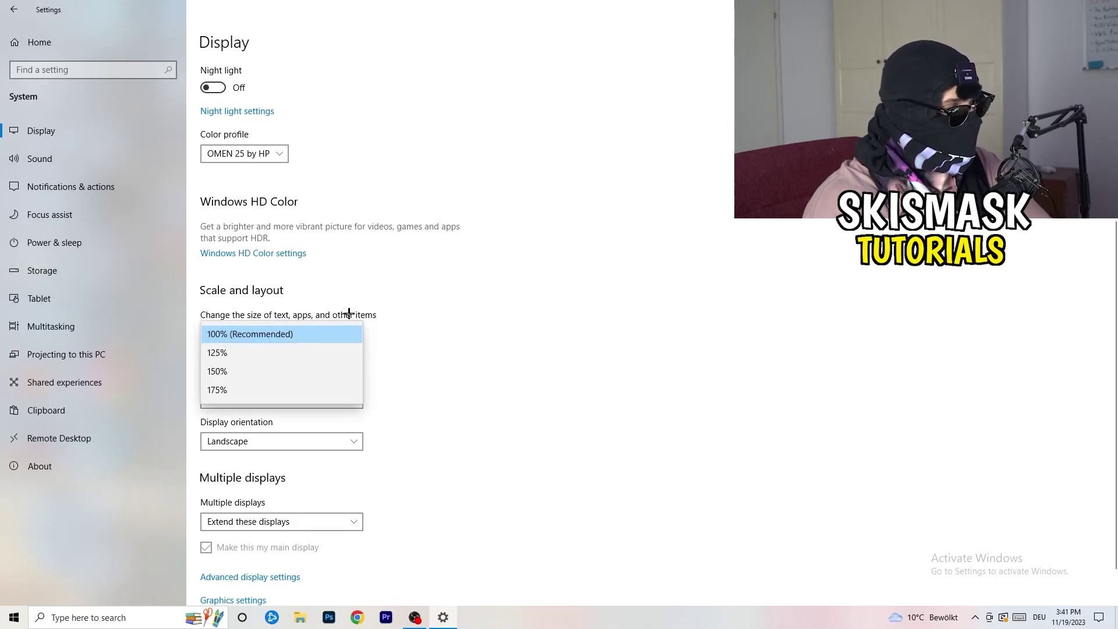
pyautogui.click(397, 314)
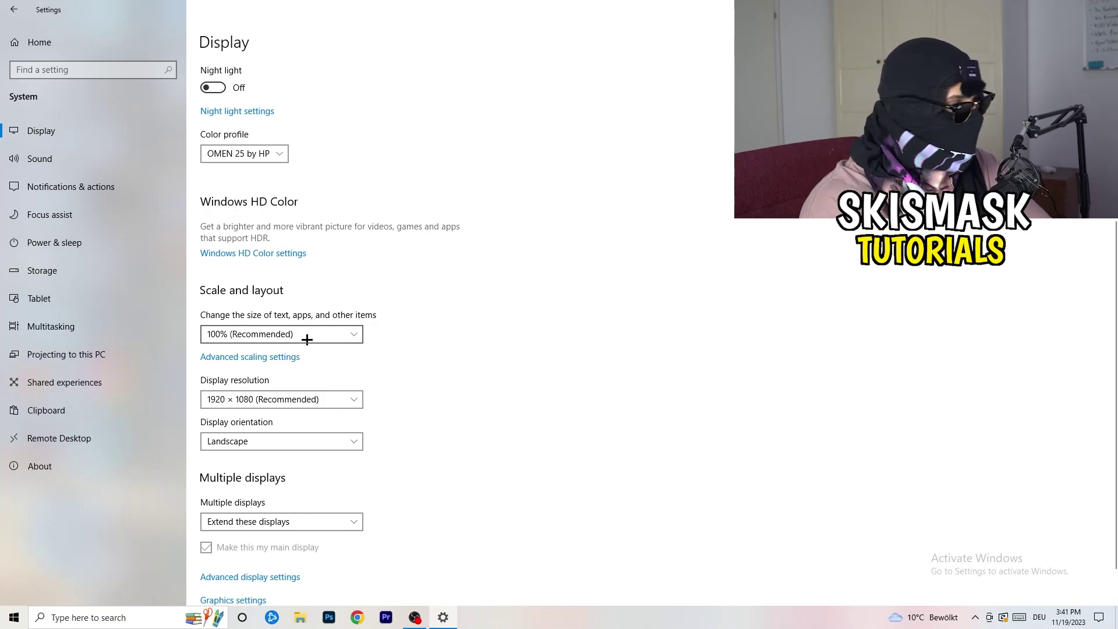
pyautogui.scroll(-1, 305, 342)
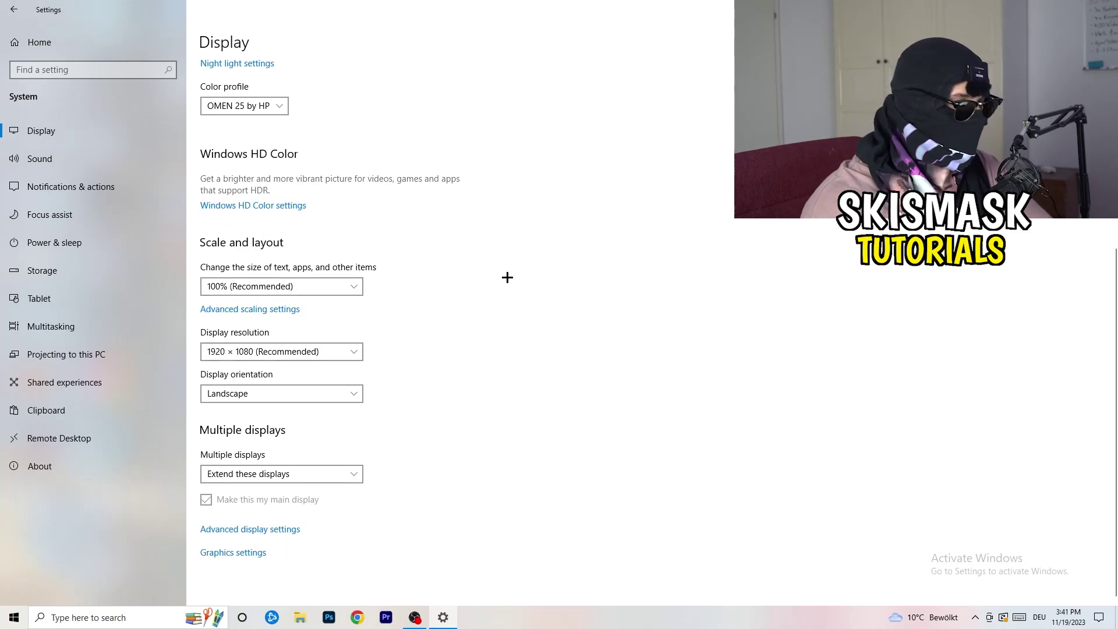
pyautogui.press('space')
pyautogui.press('Return')
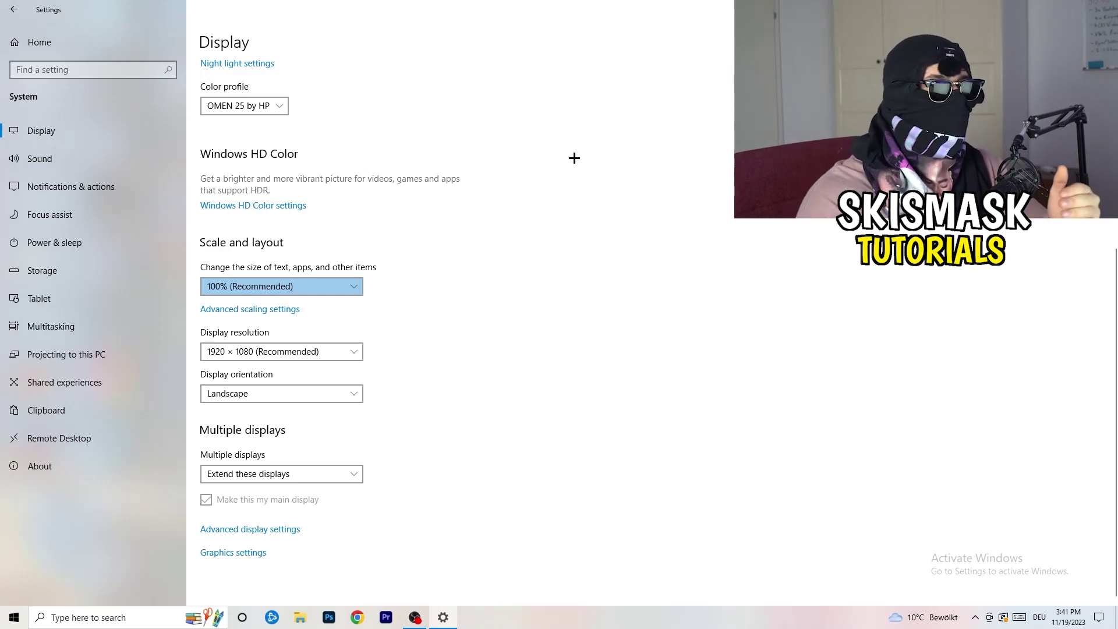
pyautogui.click(326, 352)
pyautogui.click(404, 331)
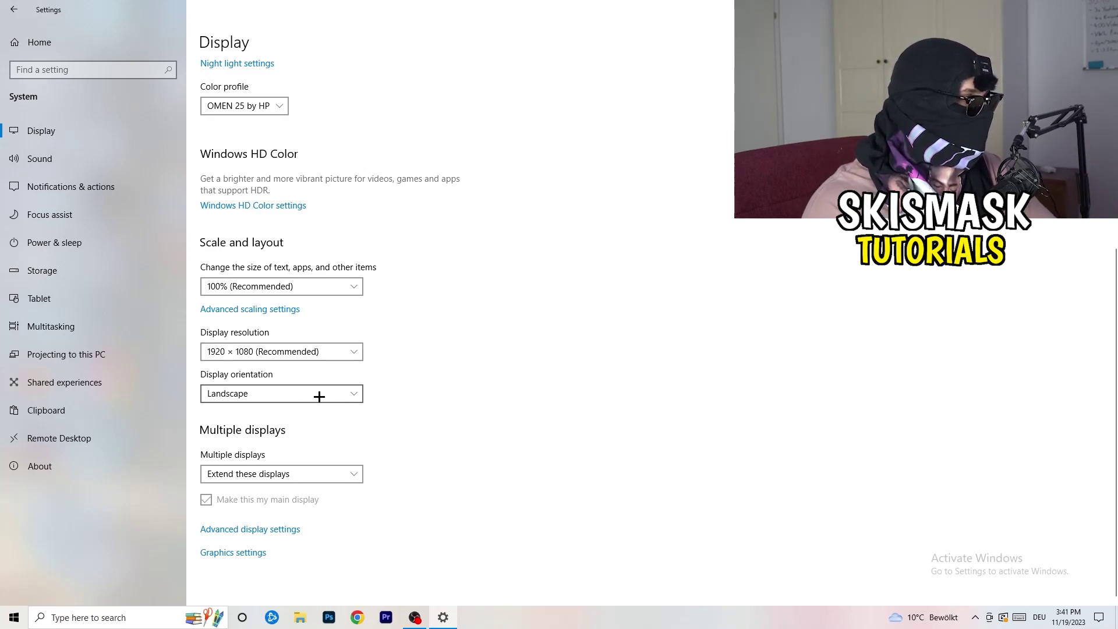
# - In the Storage Sense configuration, turn off deleting temporary files that apps aren't using, and review the run frequency and recycle bin options
pyautogui.click(81, 270)
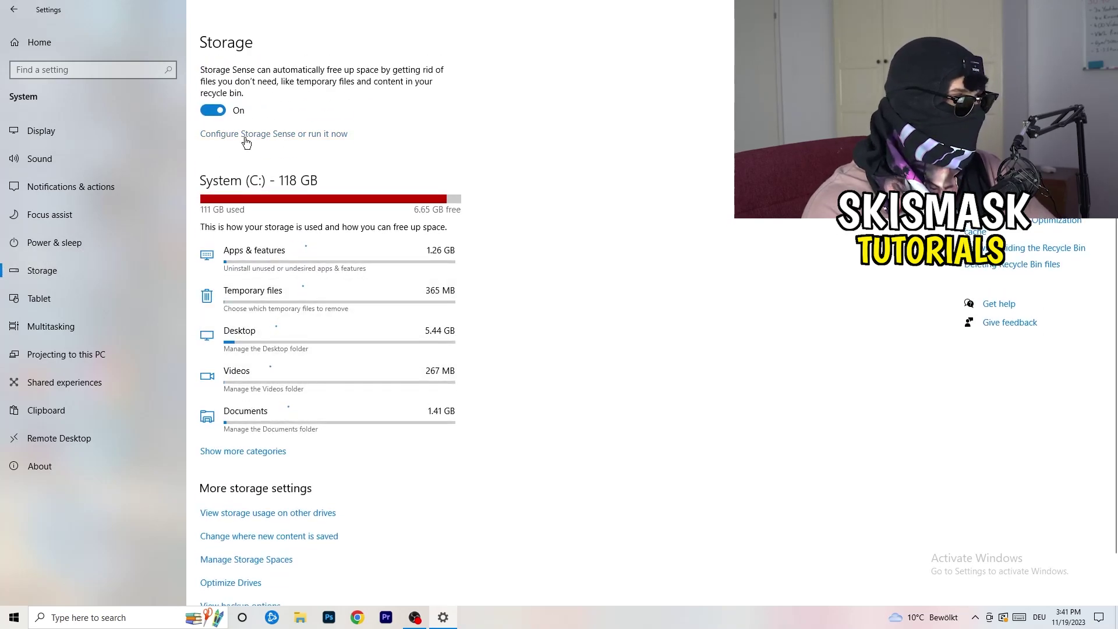
pyautogui.click(244, 135)
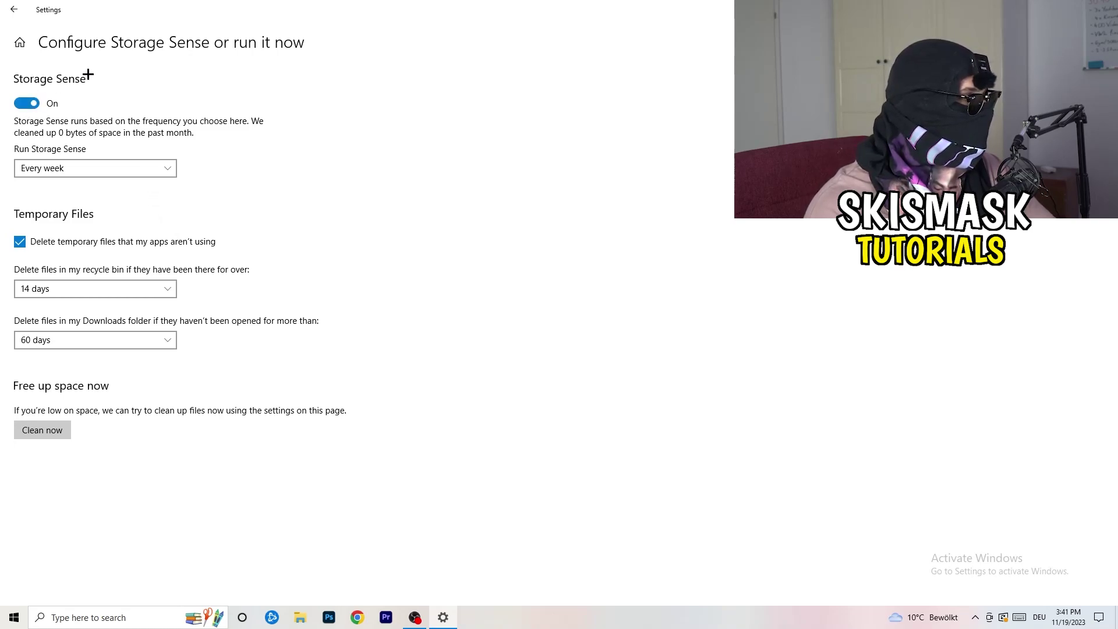
pyautogui.click(88, 168)
pyautogui.click(291, 147)
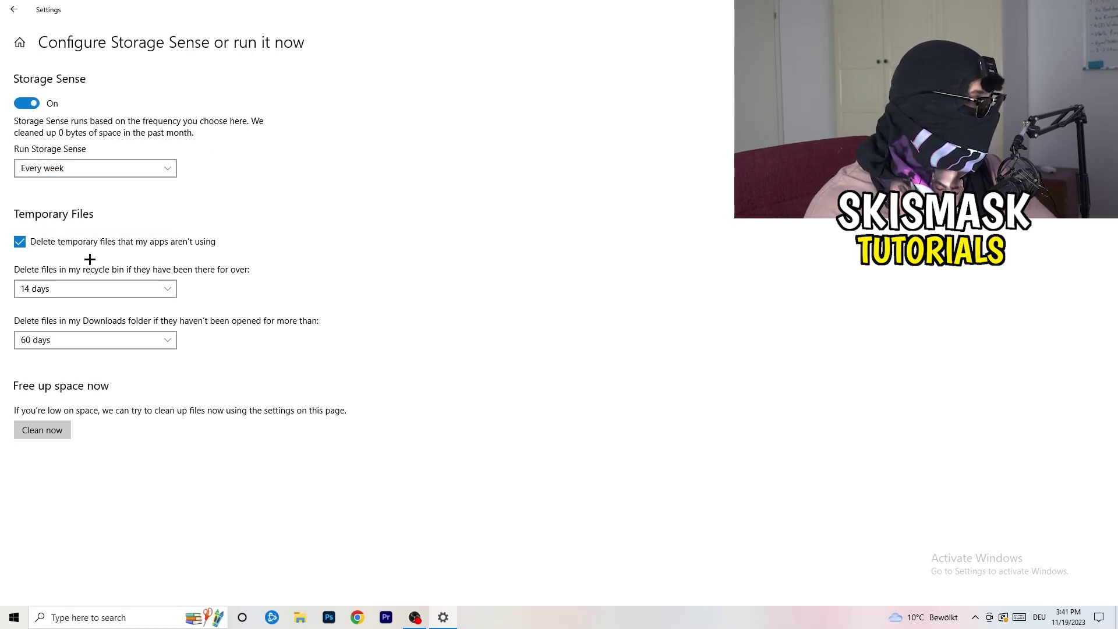
pyautogui.click(175, 242)
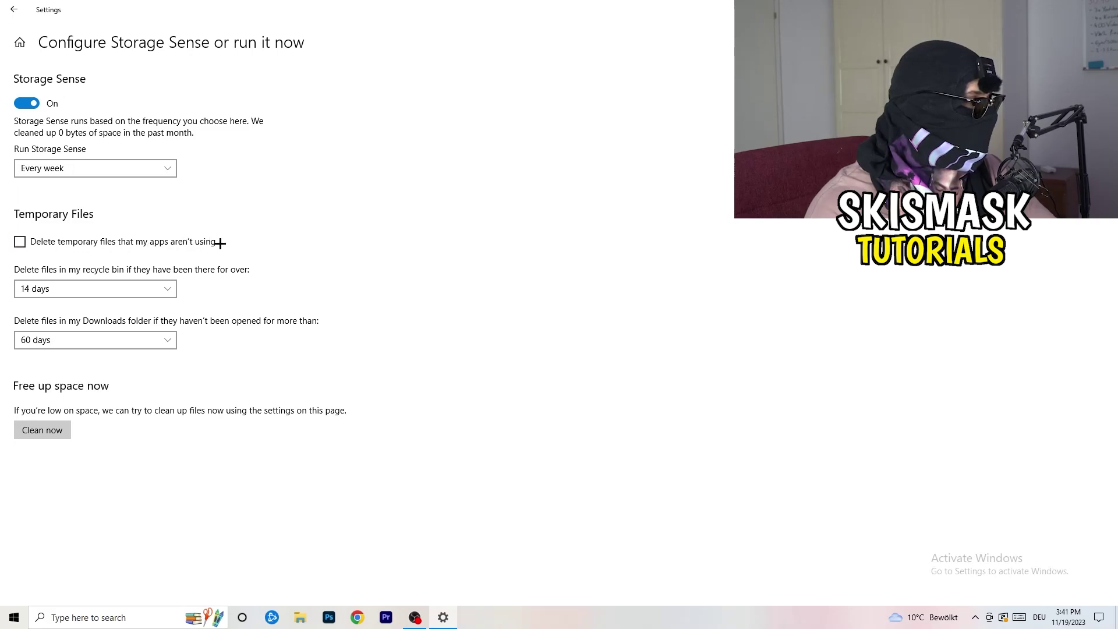
pyautogui.click(67, 284)
pyautogui.click(381, 374)
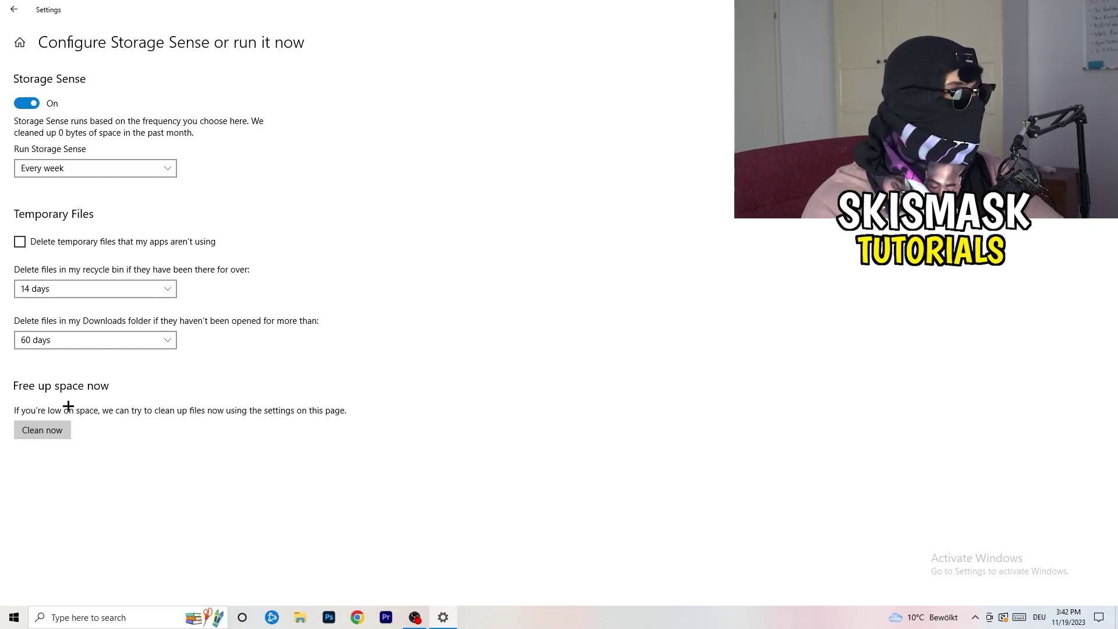
pyautogui.click(12, 9)
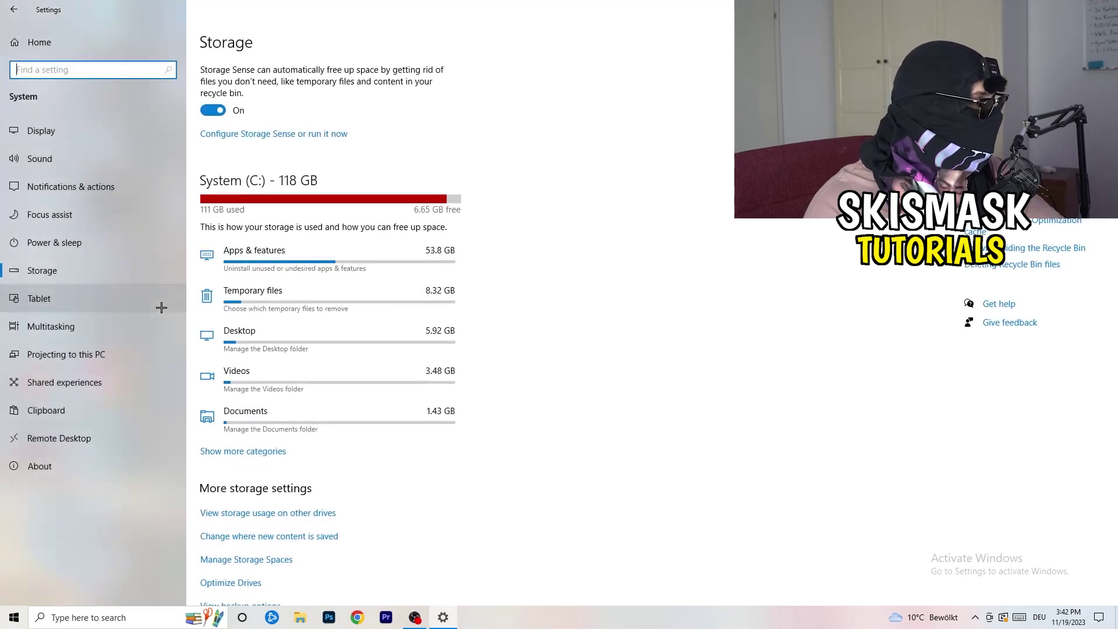
# - Review the preferred and additional power plans in Power Options, leaving Balanced (recommended) selected, and close the Power Options window
pyautogui.click(130, 244)
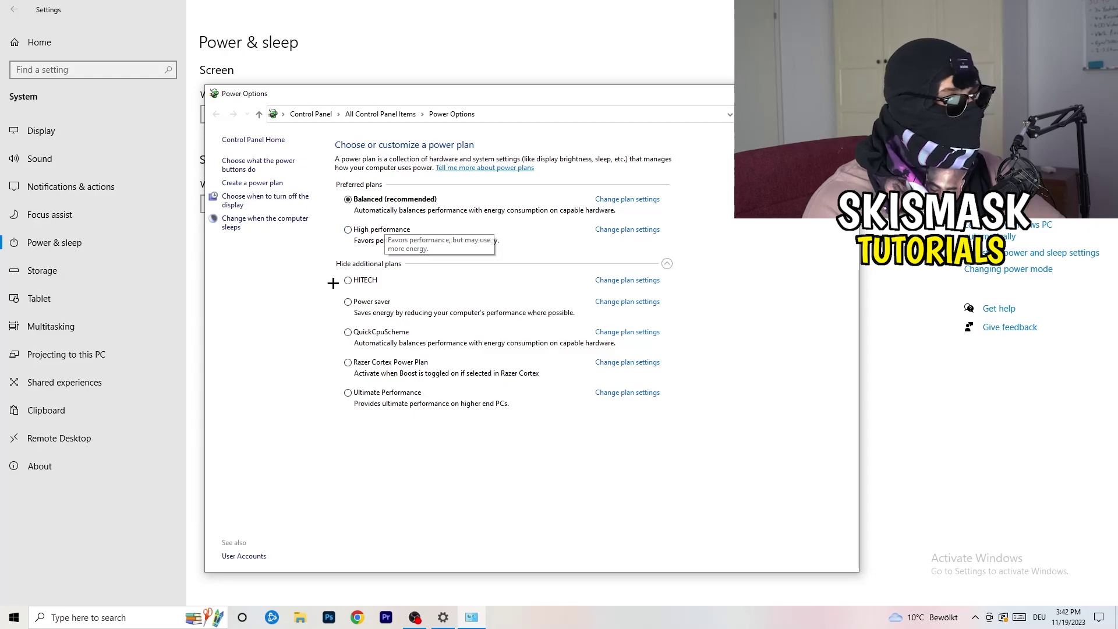
pyautogui.click(667, 264)
pyautogui.click(668, 265)
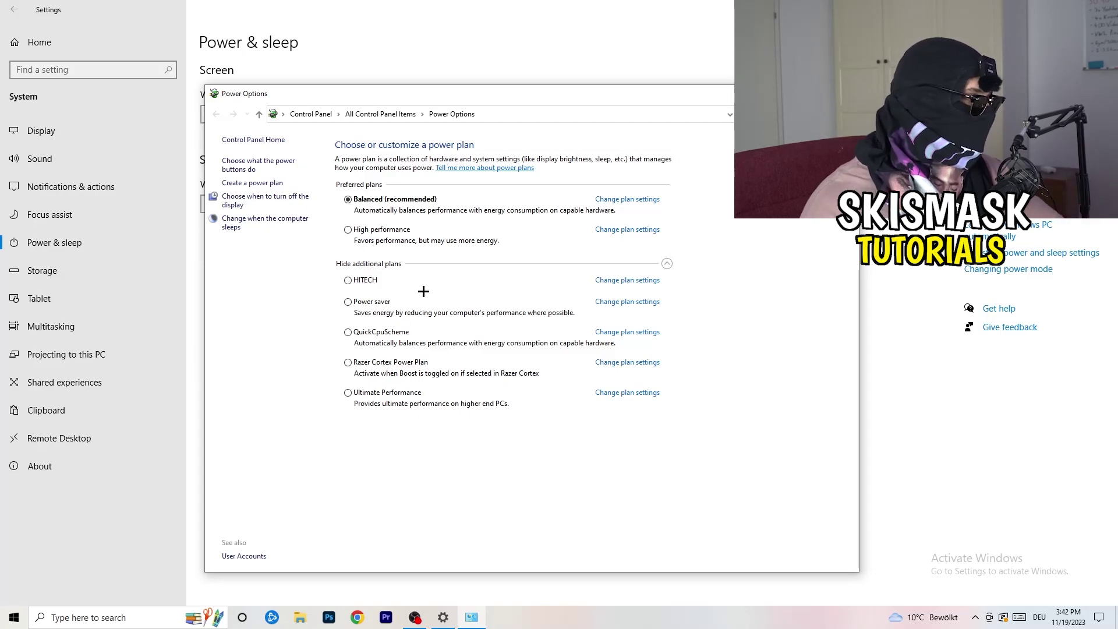
pyautogui.hotkey('alt', 'F4')
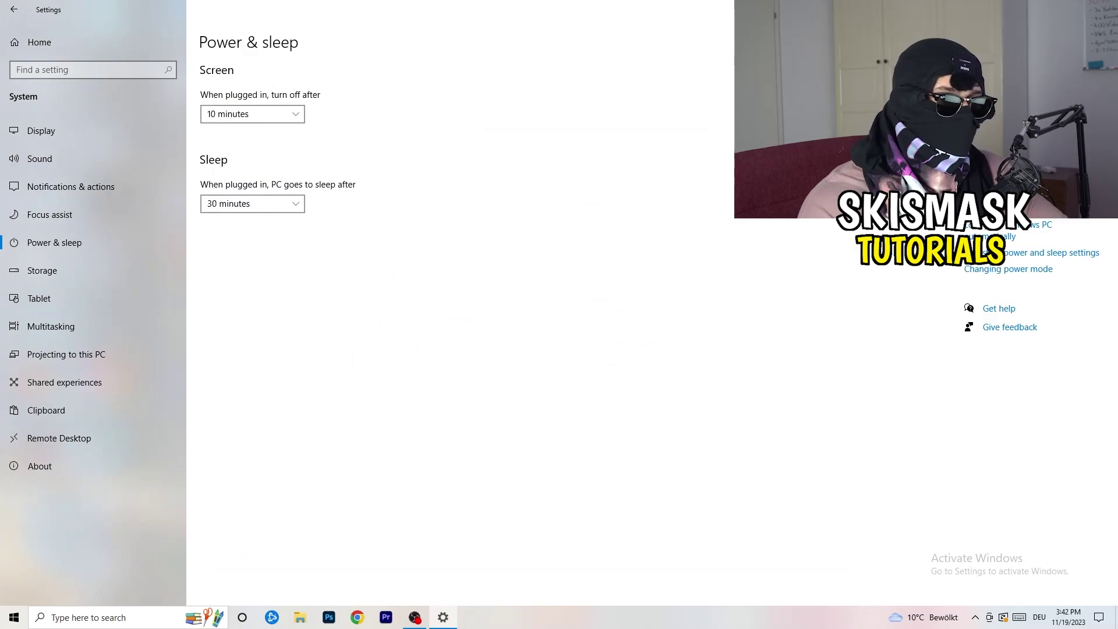
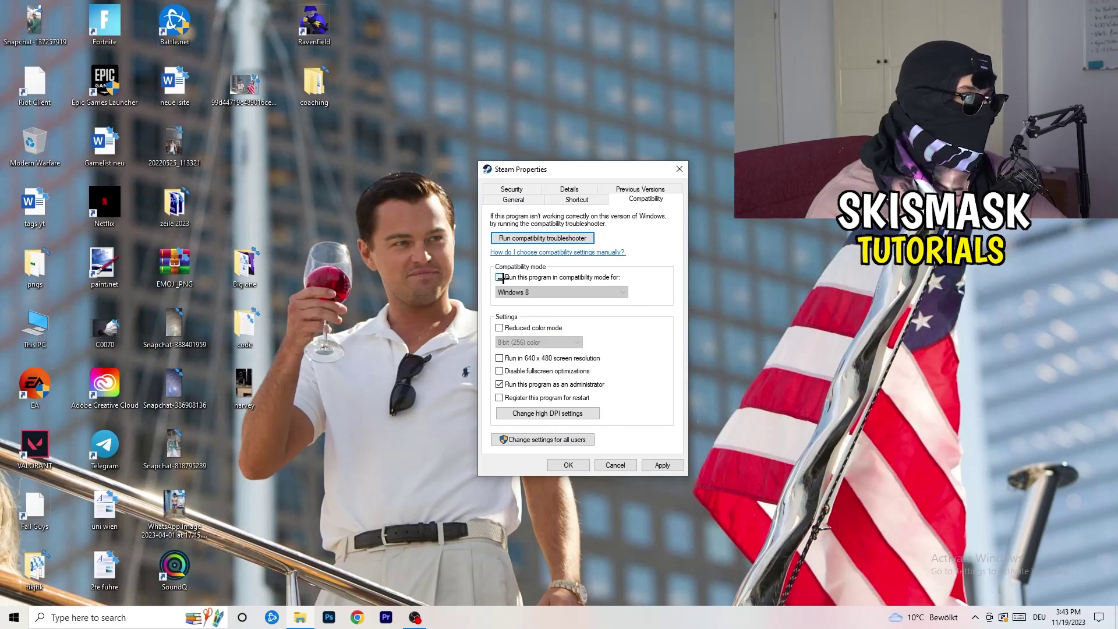
# - Set the Steam shortcut to run in compatibility mode for Windows 8, and apply and confirm its properties
pyautogui.click(550, 293)
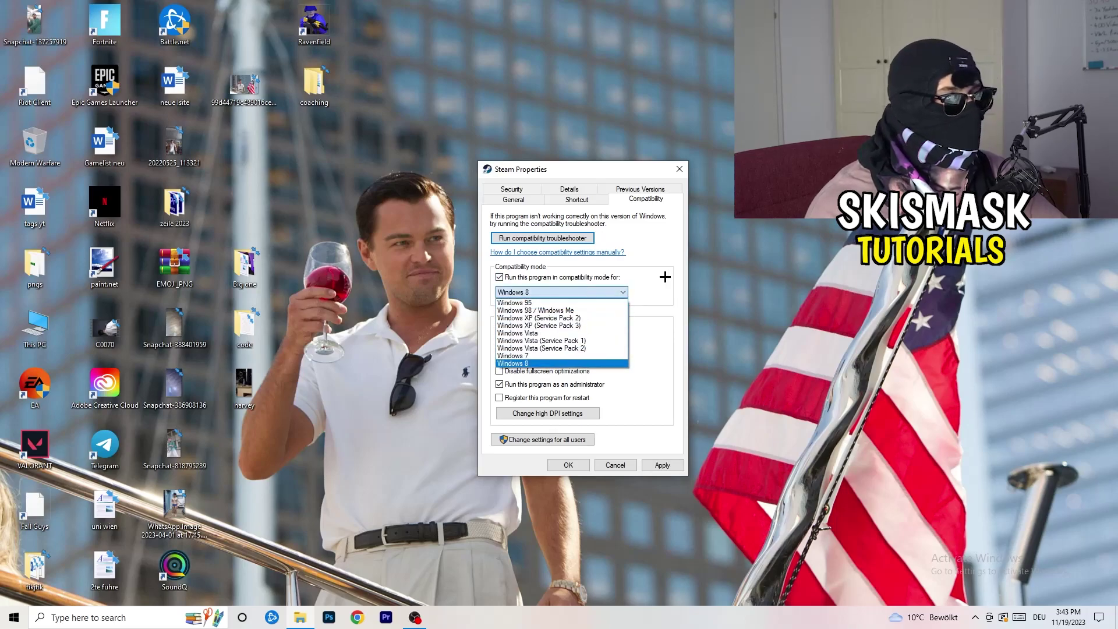
pyautogui.click(560, 361)
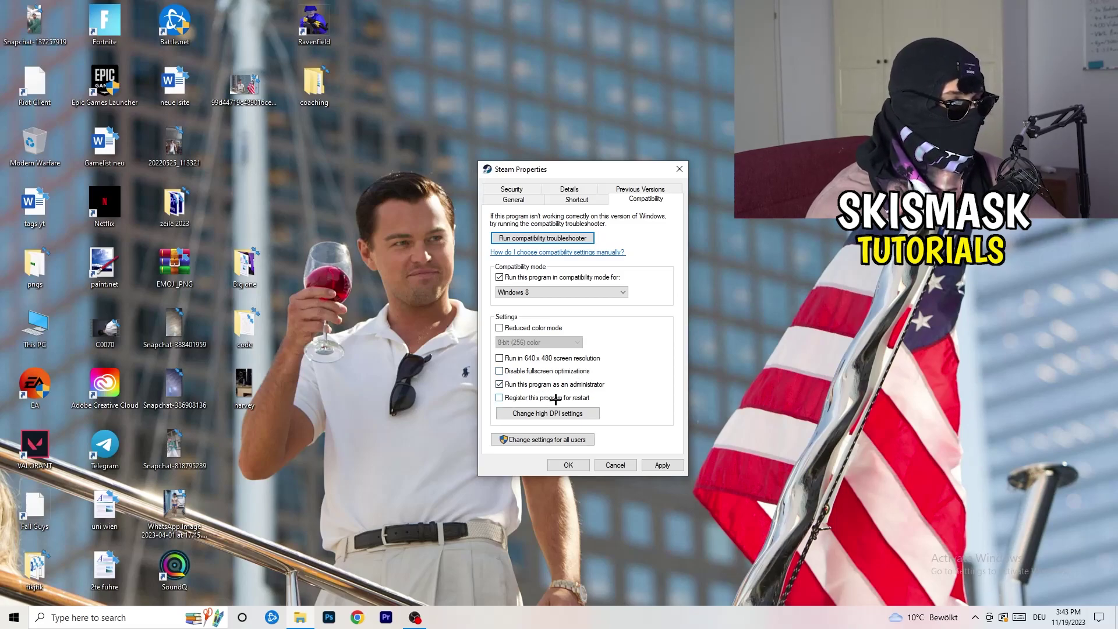
pyautogui.click(654, 464)
pyautogui.click(569, 464)
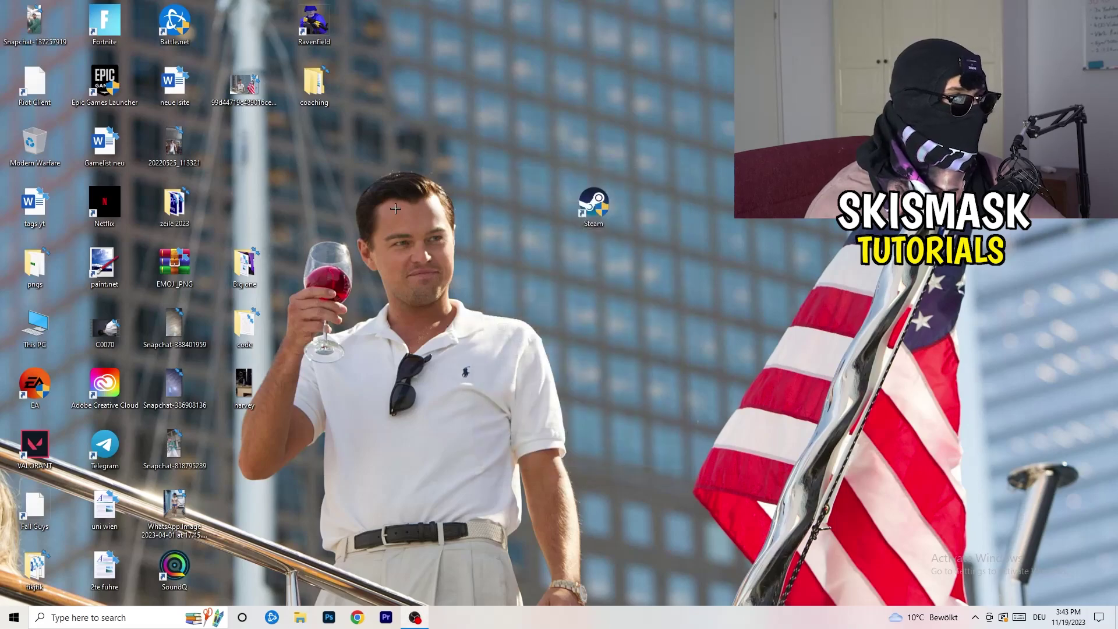
# - Move the Steam desktop shortcut into the free slot in the icon column directly above the Big one icon
pyautogui.moveTo(586, 198); pyautogui.dragTo(686, 214)
pyautogui.click(607, 205)
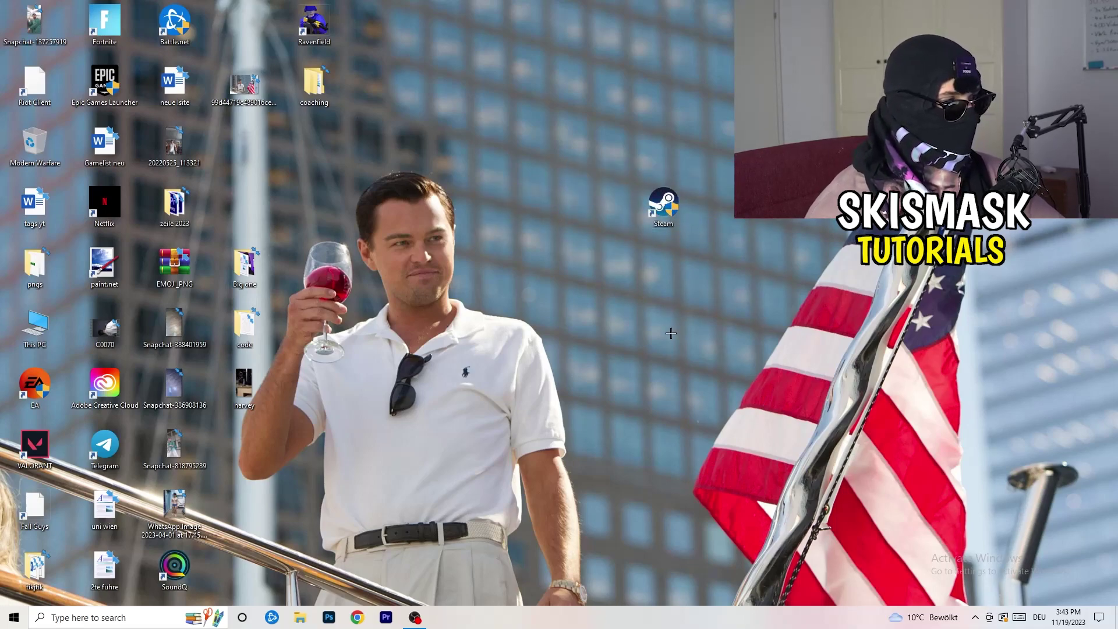
pyautogui.click(667, 214)
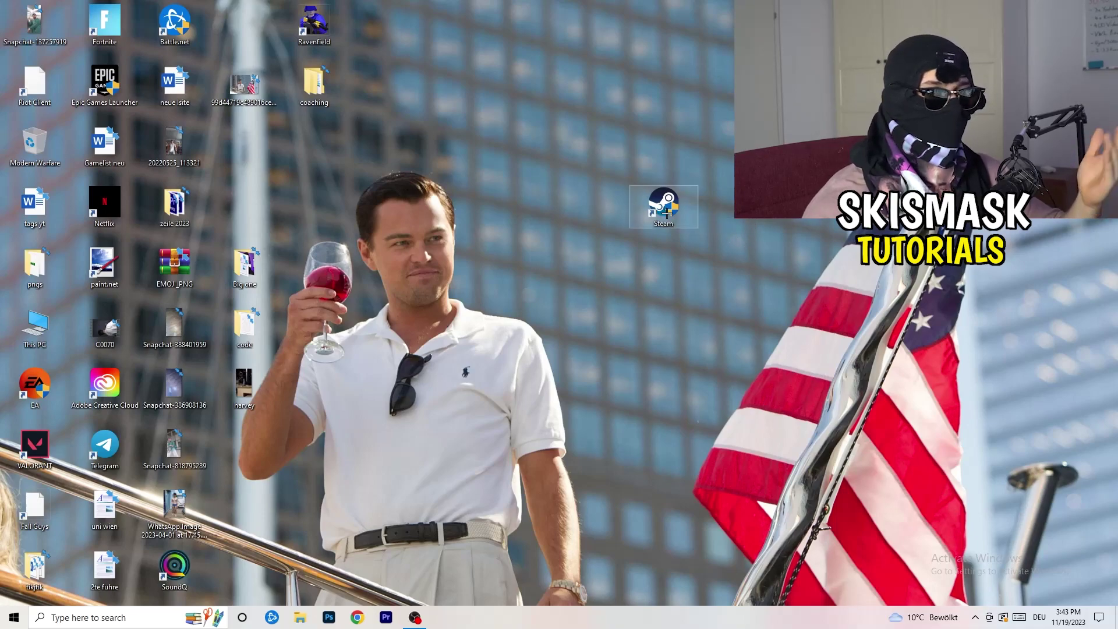
pyautogui.rightClick(663, 205)
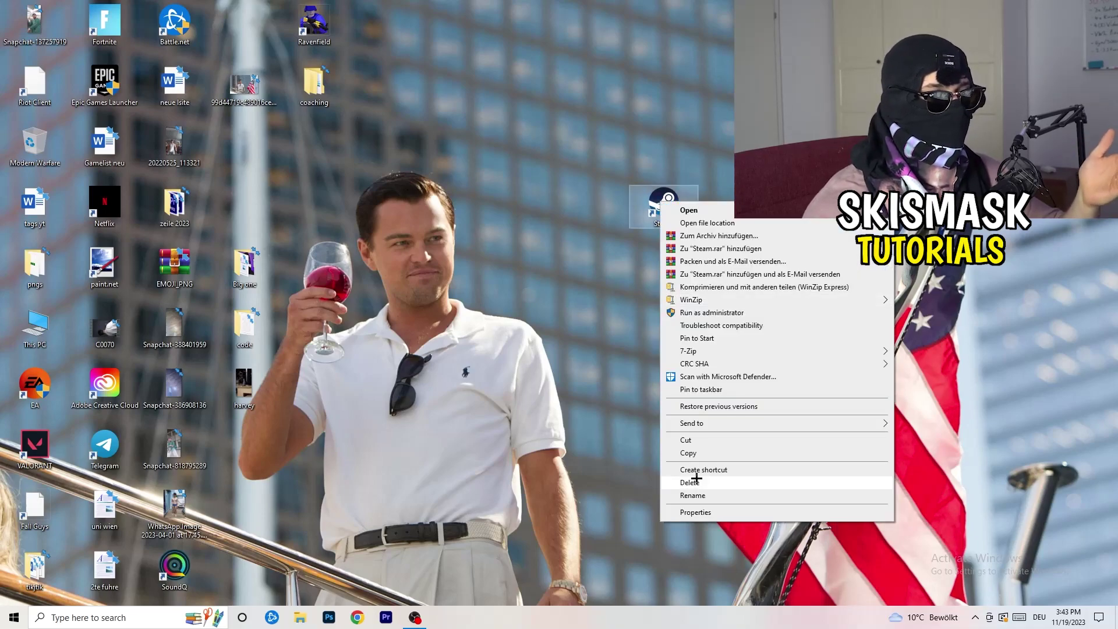
pyautogui.click(526, 245)
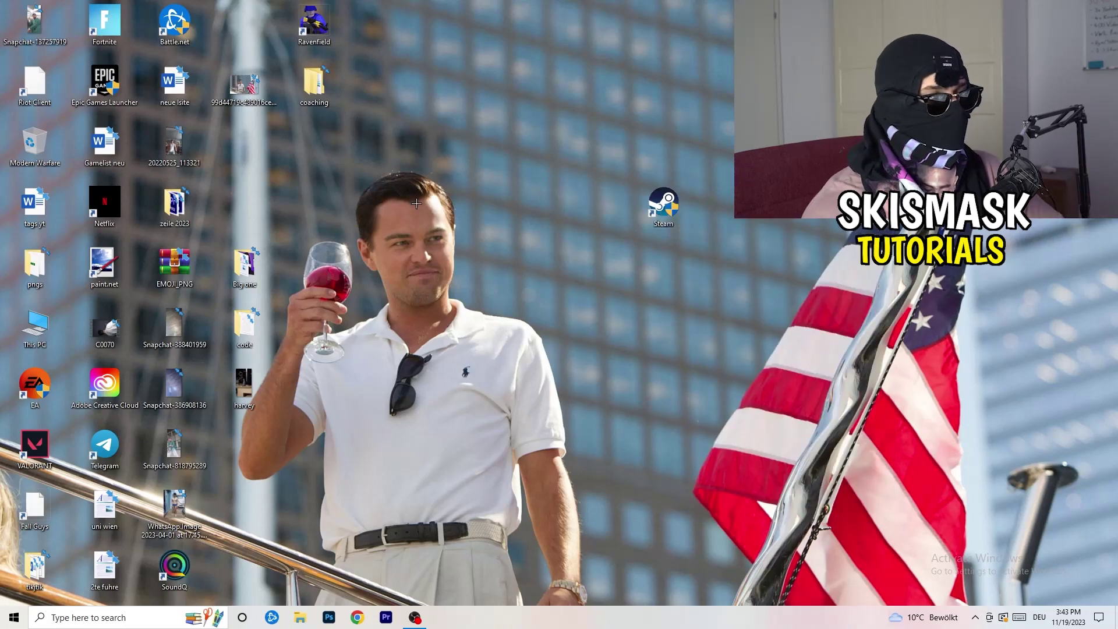
pyautogui.moveTo(664, 204); pyautogui.dragTo(250, 146)
pyautogui.click(456, 134)
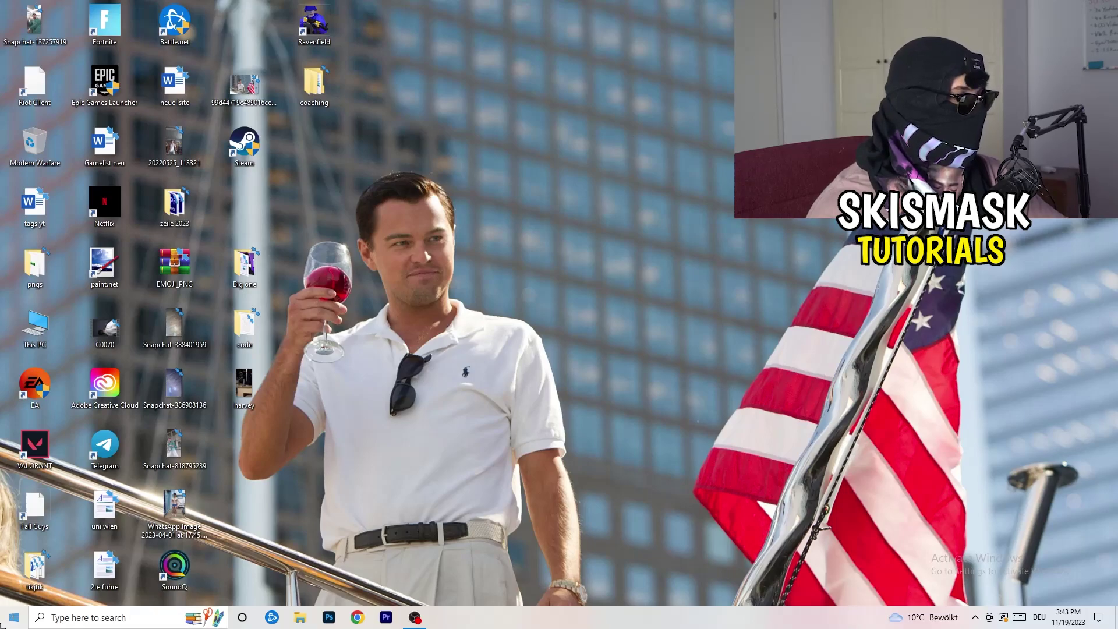
# - Open Windows Settings and review the Gaming options for captures, background recording and Game Mode
pyautogui.click(14, 617)
pyautogui.click(14, 565)
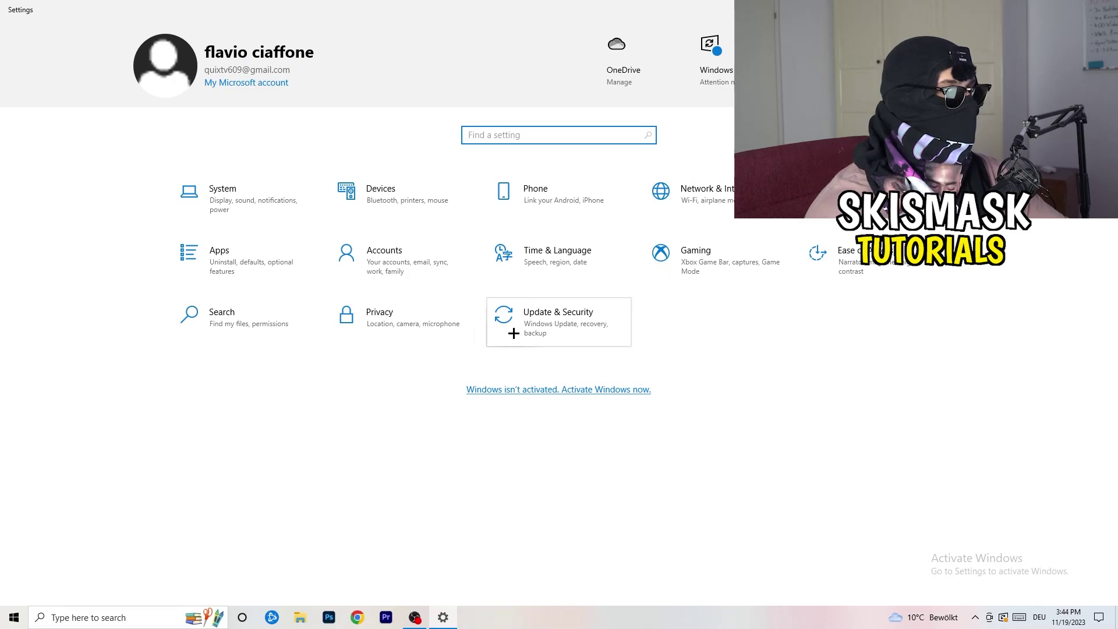
pyautogui.click(678, 255)
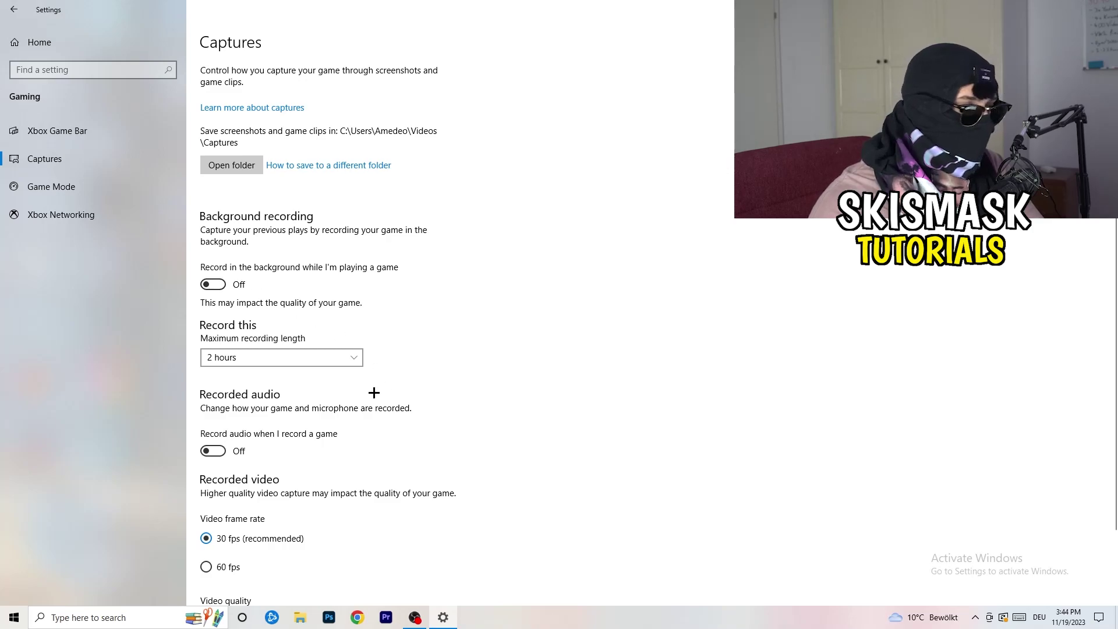
pyautogui.scroll(-3, 382, 387)
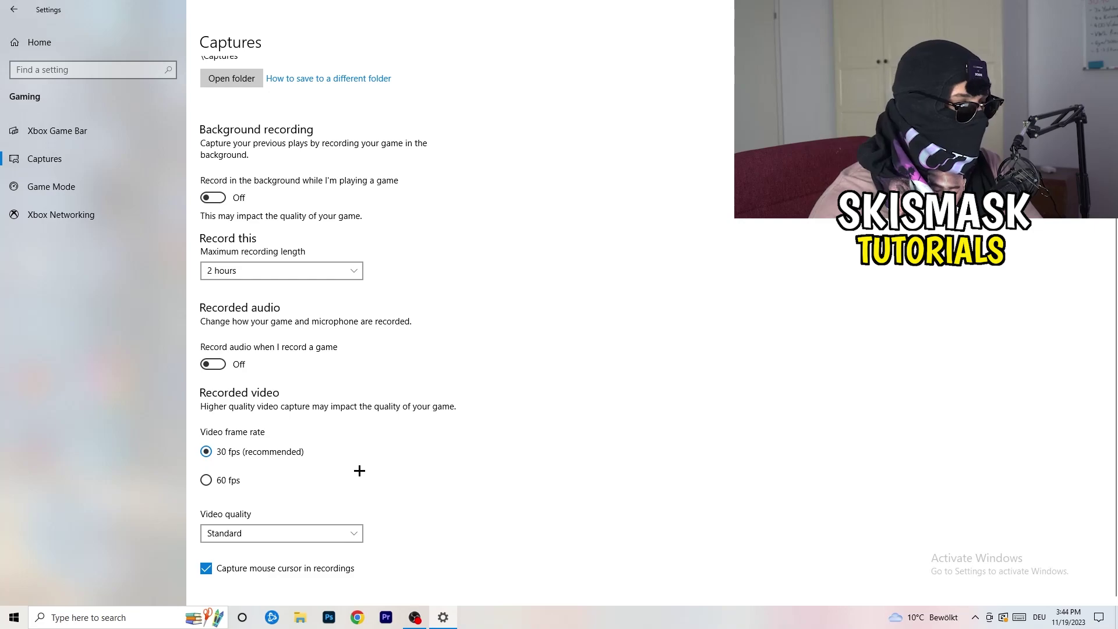
pyautogui.scroll(3, 360, 471)
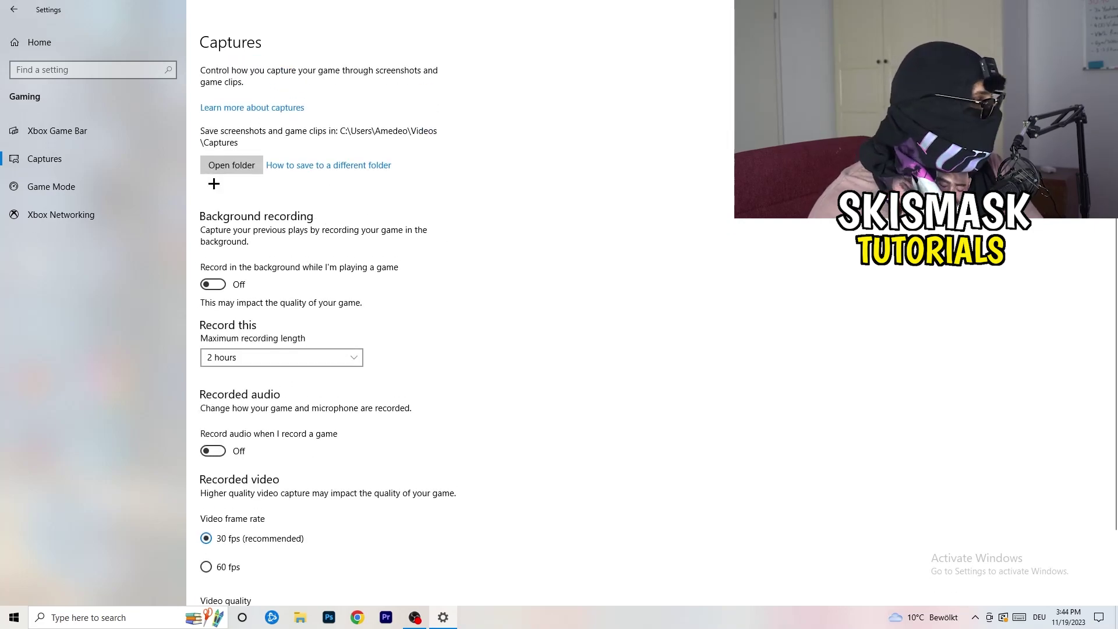
pyautogui.click(52, 187)
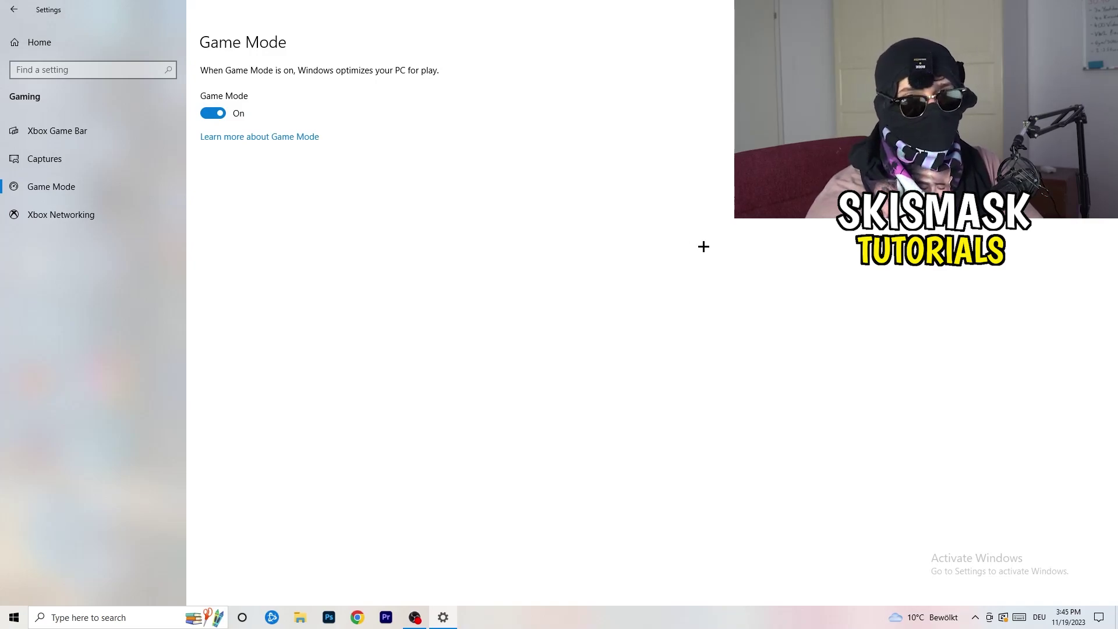
# - Check the Windows Update status in the Update & Security settings, and close Settings
pyautogui.click(12, 7)
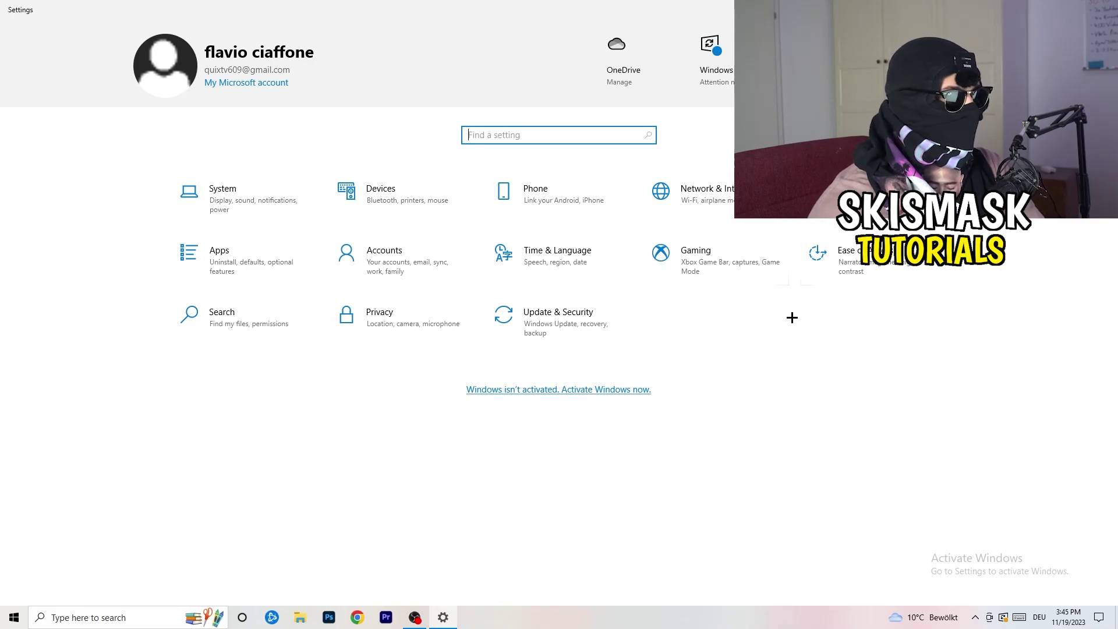
pyautogui.click(548, 319)
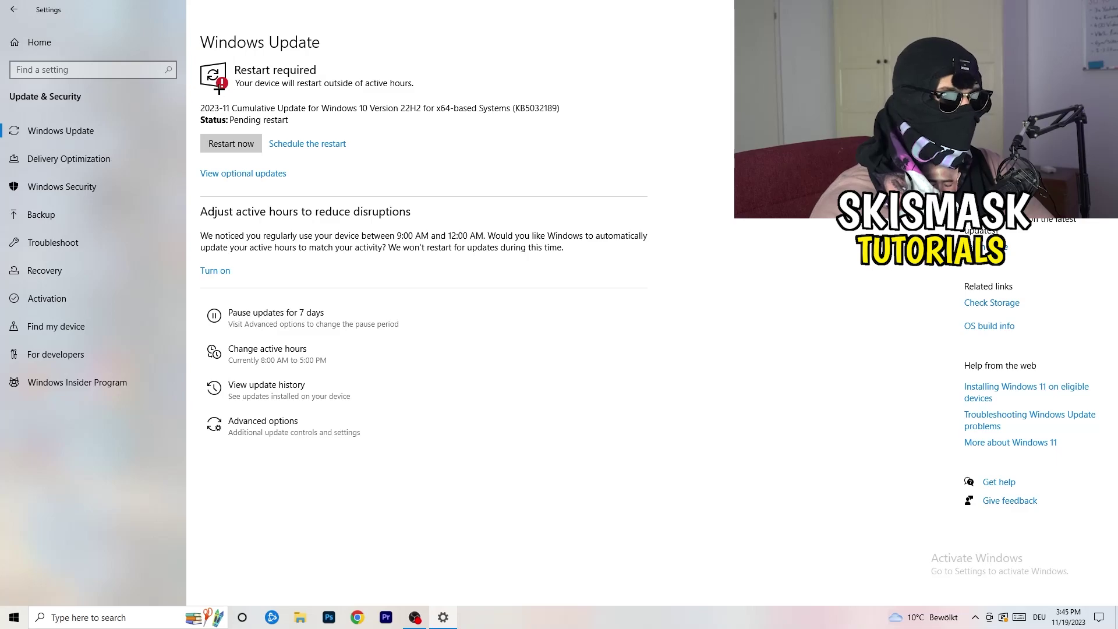
pyautogui.hotkey('alt', 'F4')
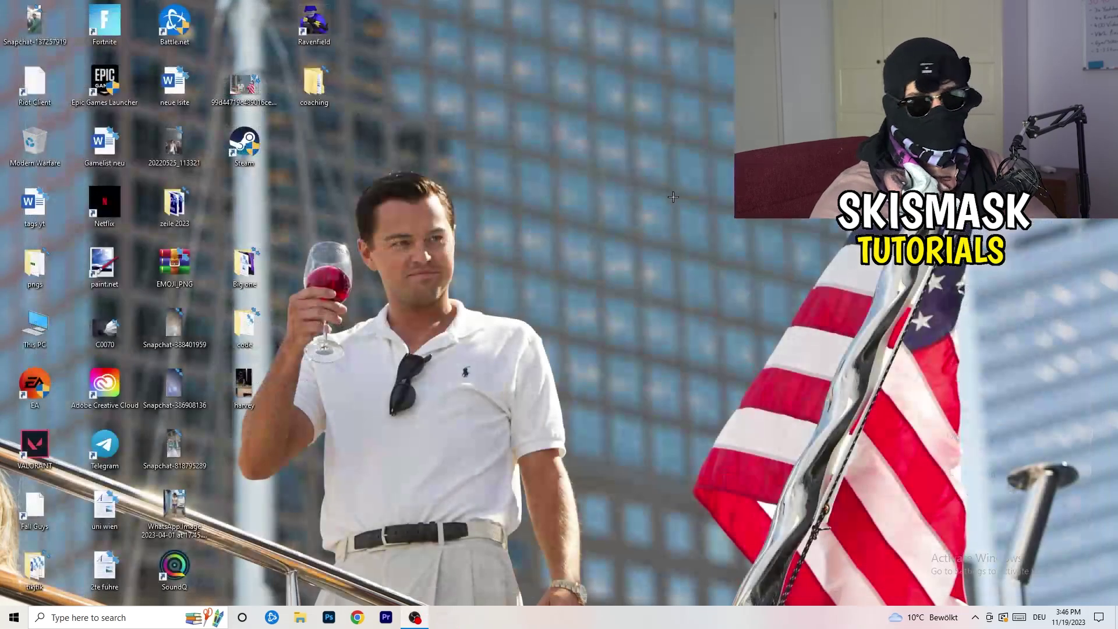